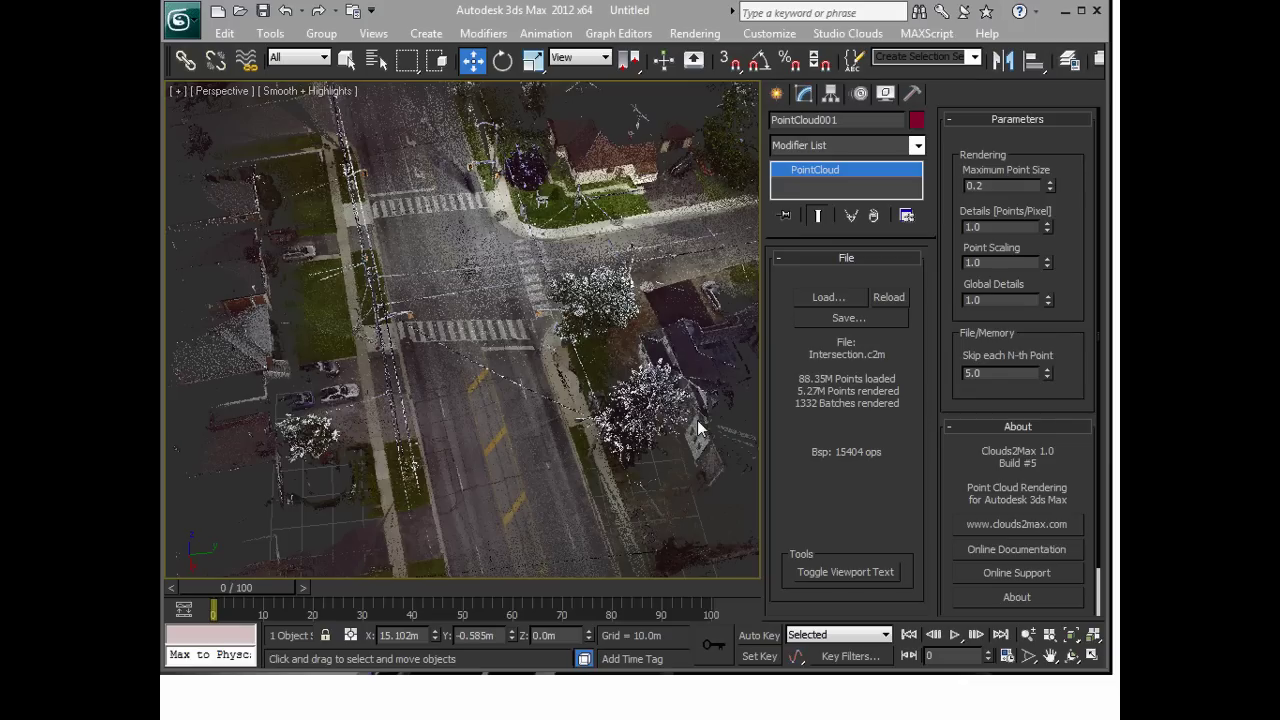
middle_click_drag(558, 372, 541, 350, "alt")
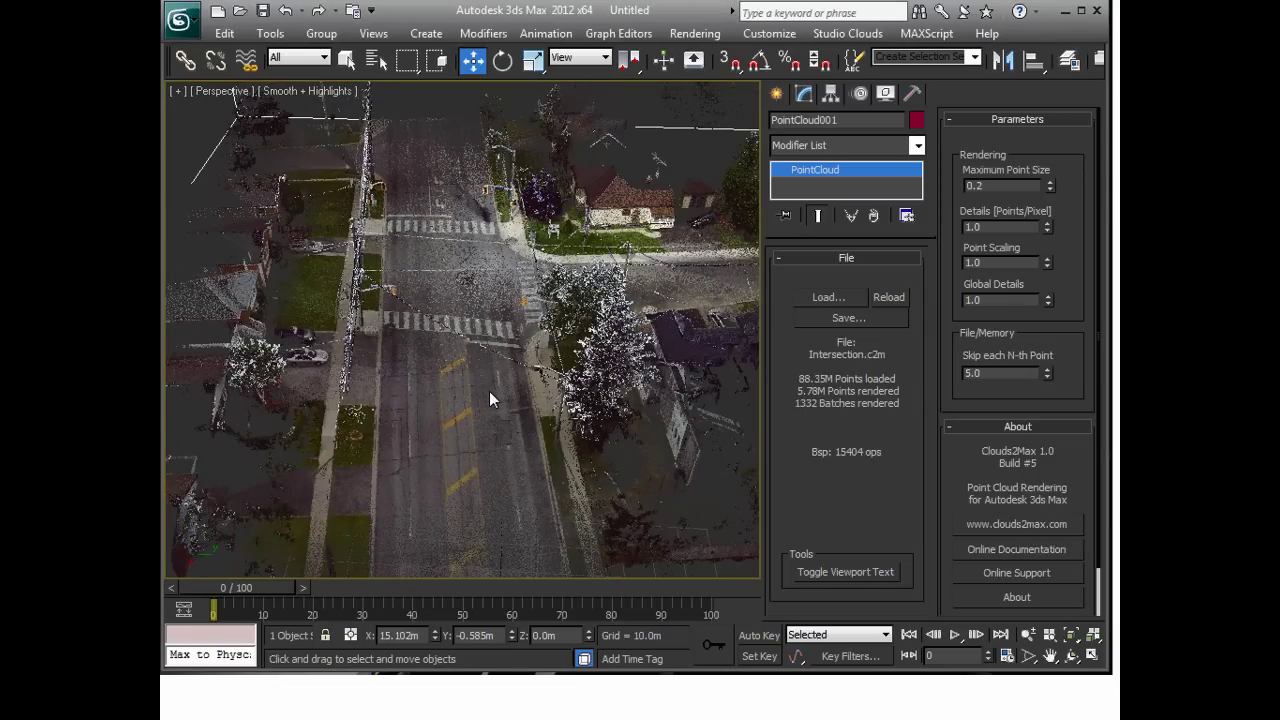
middle_click_drag(488, 391, 479, 417, "alt")
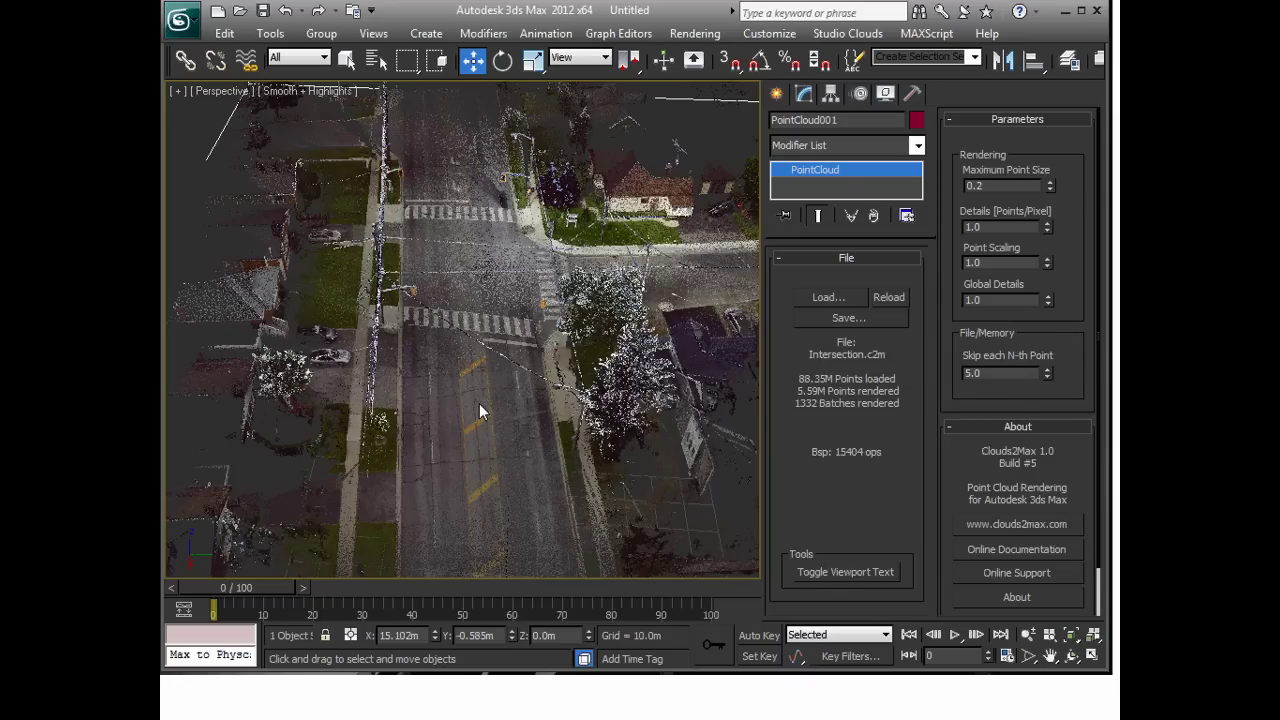
middle_click_drag(490, 381, 454, 390, "alt")
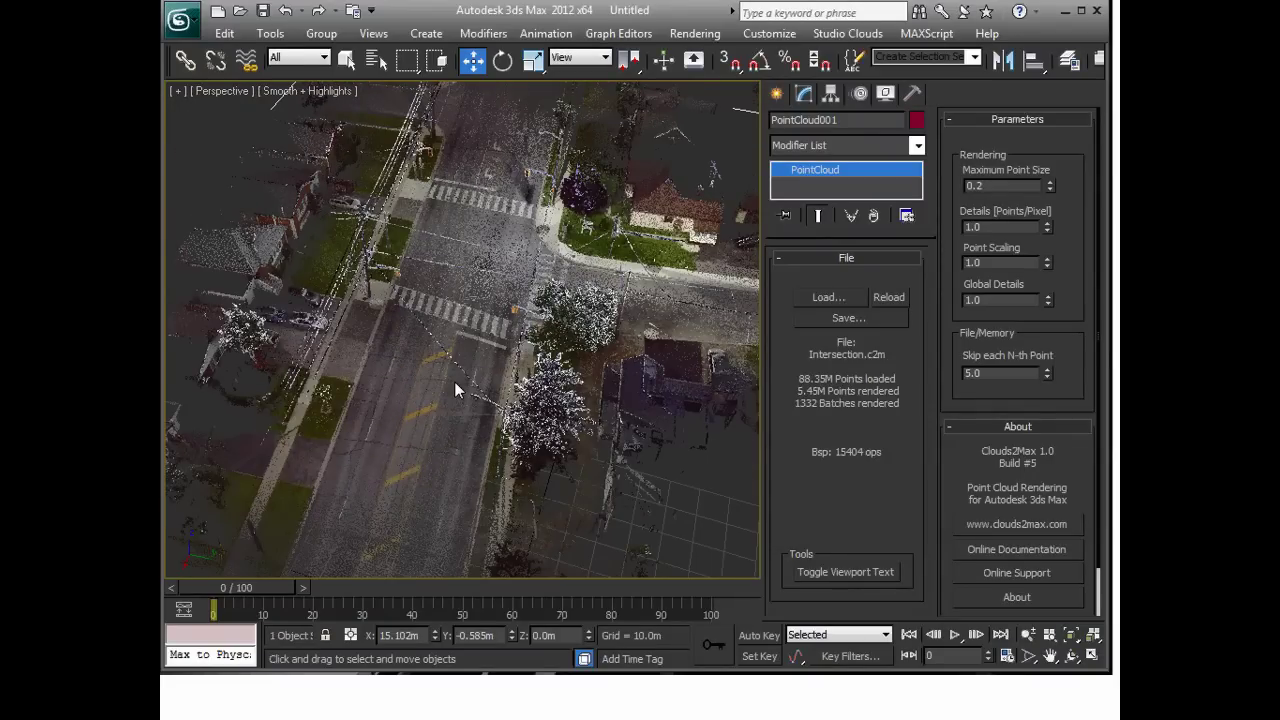
mouse_move(458, 396)
middle_mouse_down("alt")
mouse_move(544, 400)
mouse_move(433, 396)
mouse_move(454, 401)
mouse_move(482, 375)
mouse_move(471, 414)
mouse_move(478, 398)
middle_mouse_up("alt")
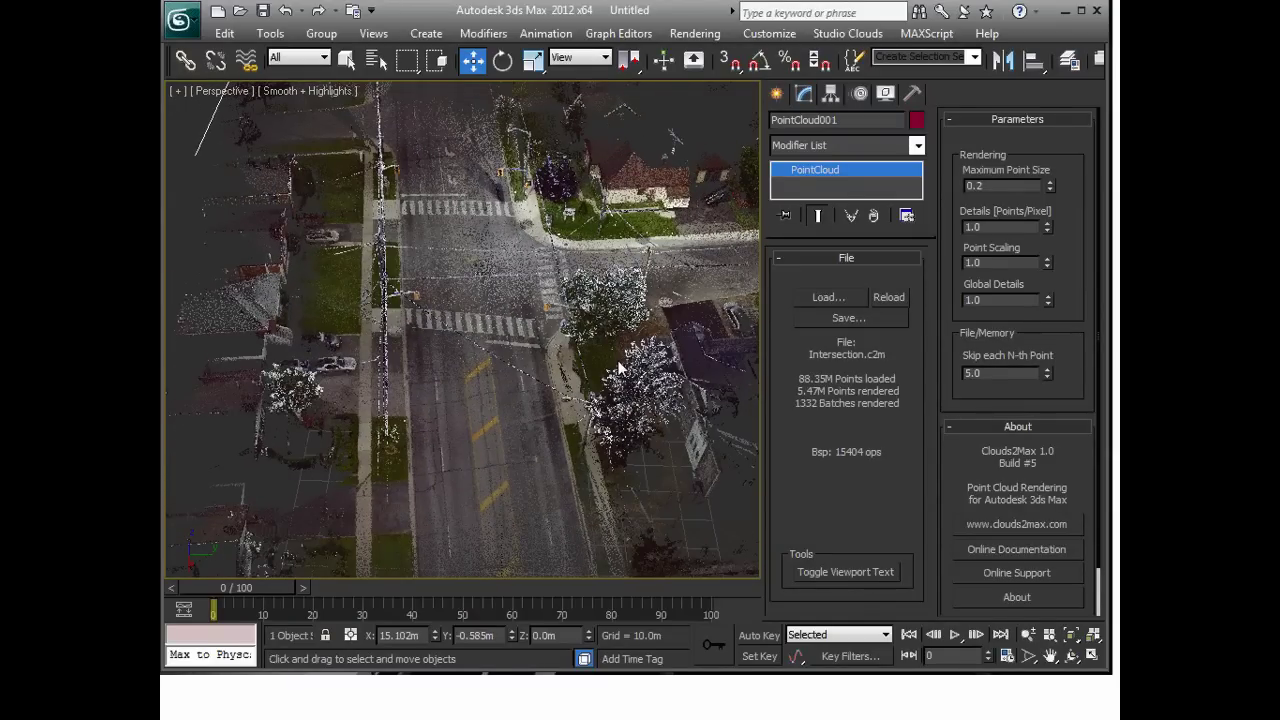
Step: Load the CrushedCar.c2m file into the point cloud object in place of the intersection scan
left_click(822, 298)
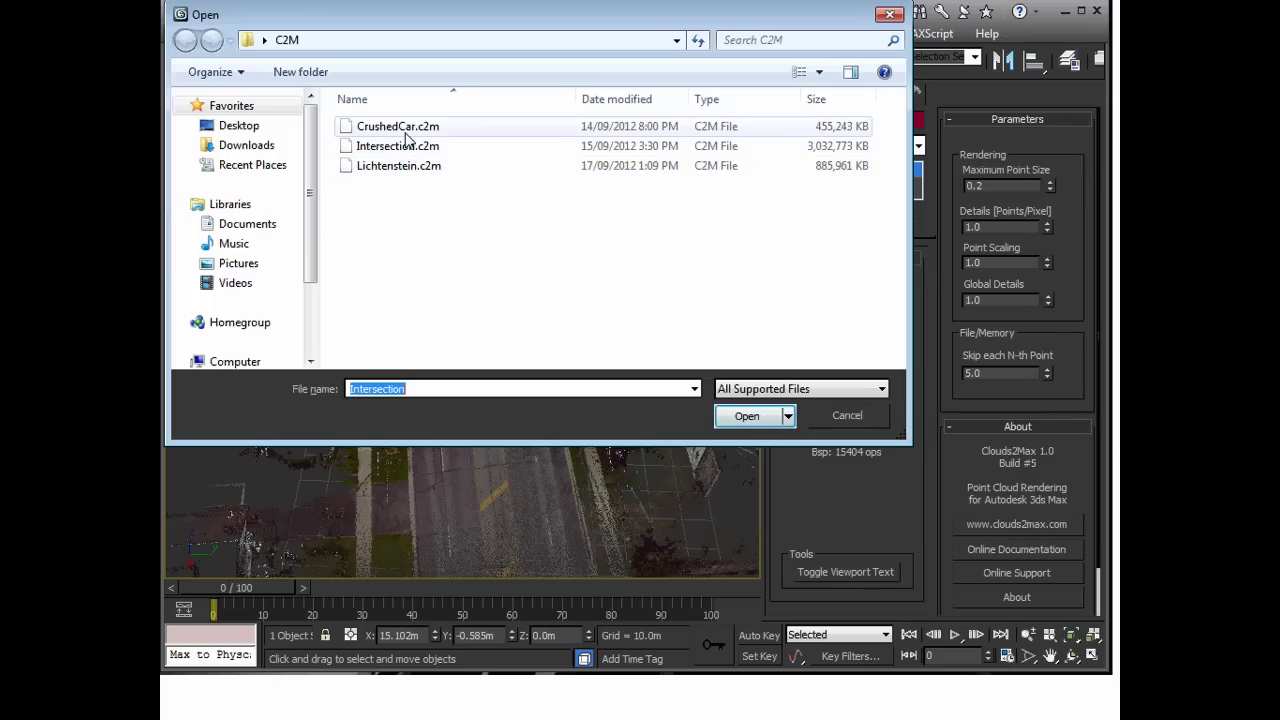
left_click(406, 128)
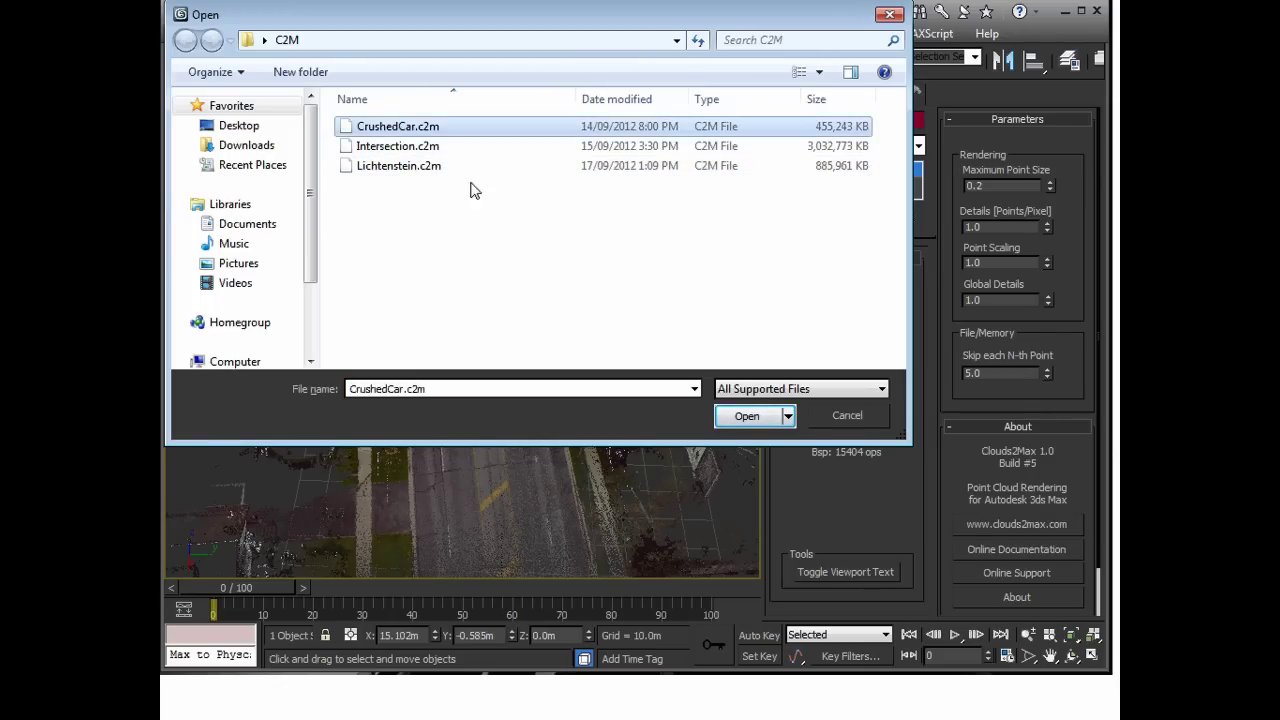
left_click(745, 415)
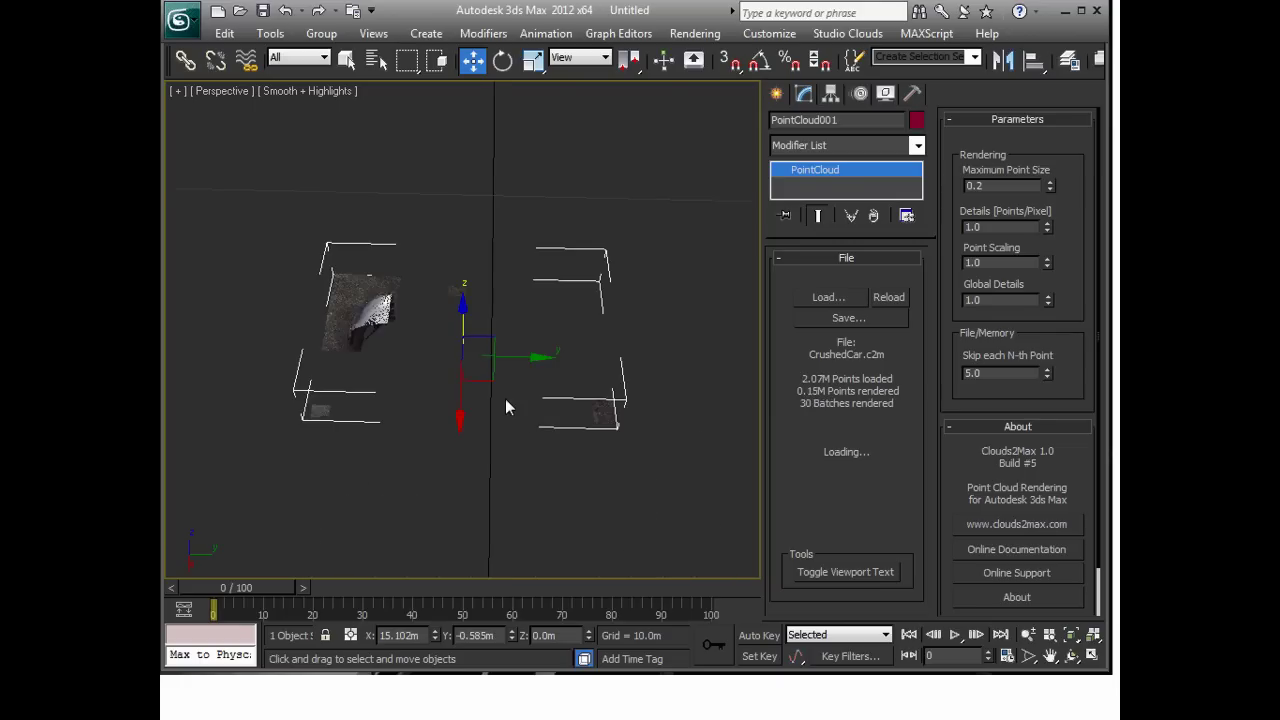
middle_click_drag(505, 398, 517, 432, "alt")
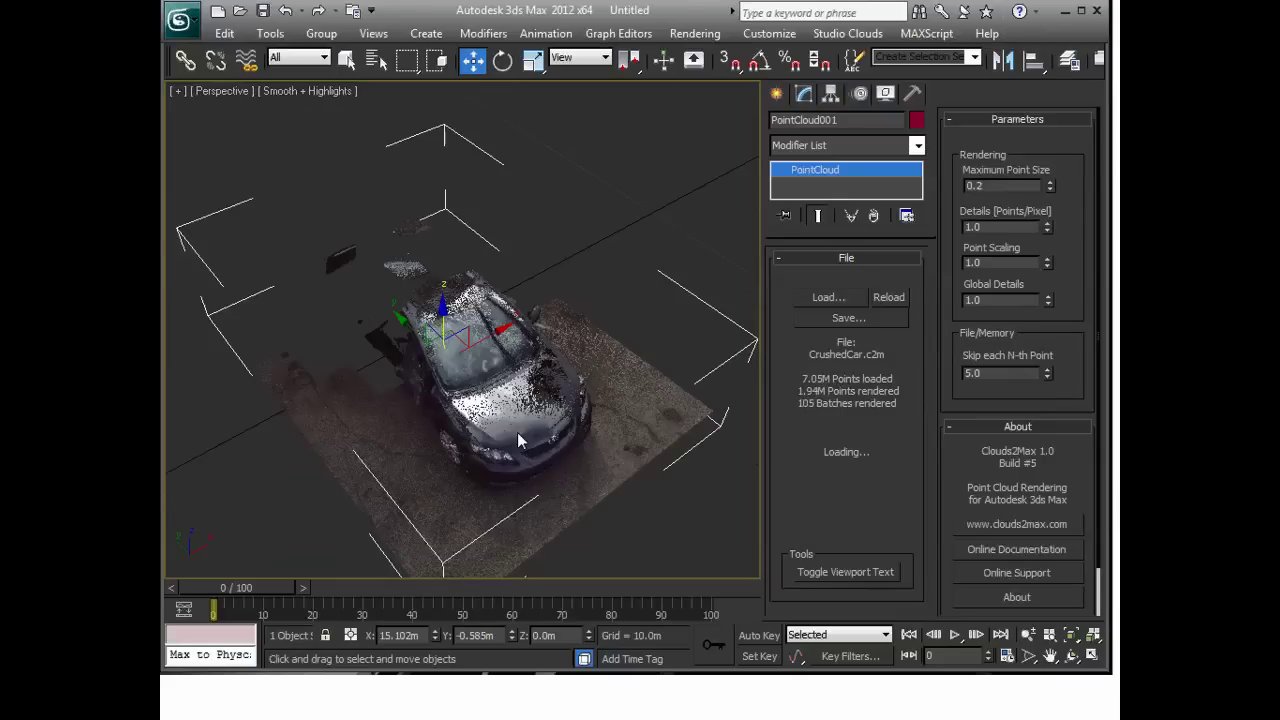
scroll(517, 432, "up", 5)
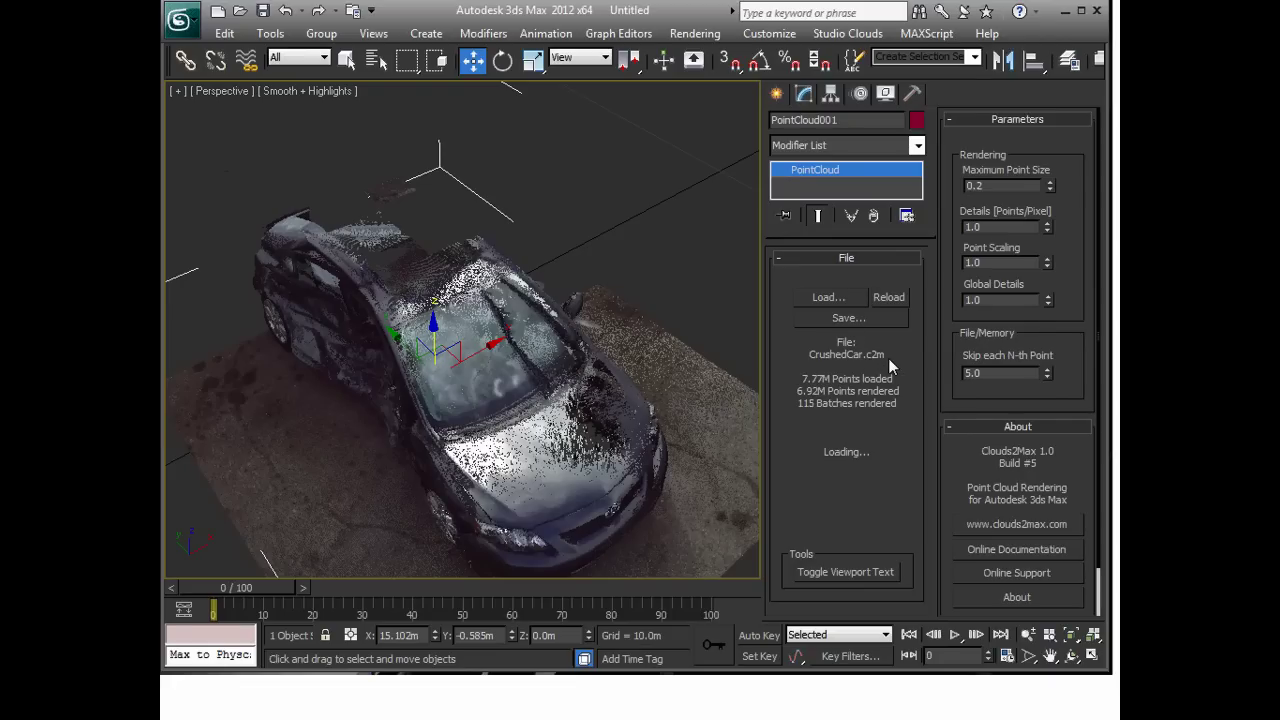
middle_click_drag(520, 410, 838, 459, "alt")
middle_click_drag(545, 430, 528, 408, "alt")
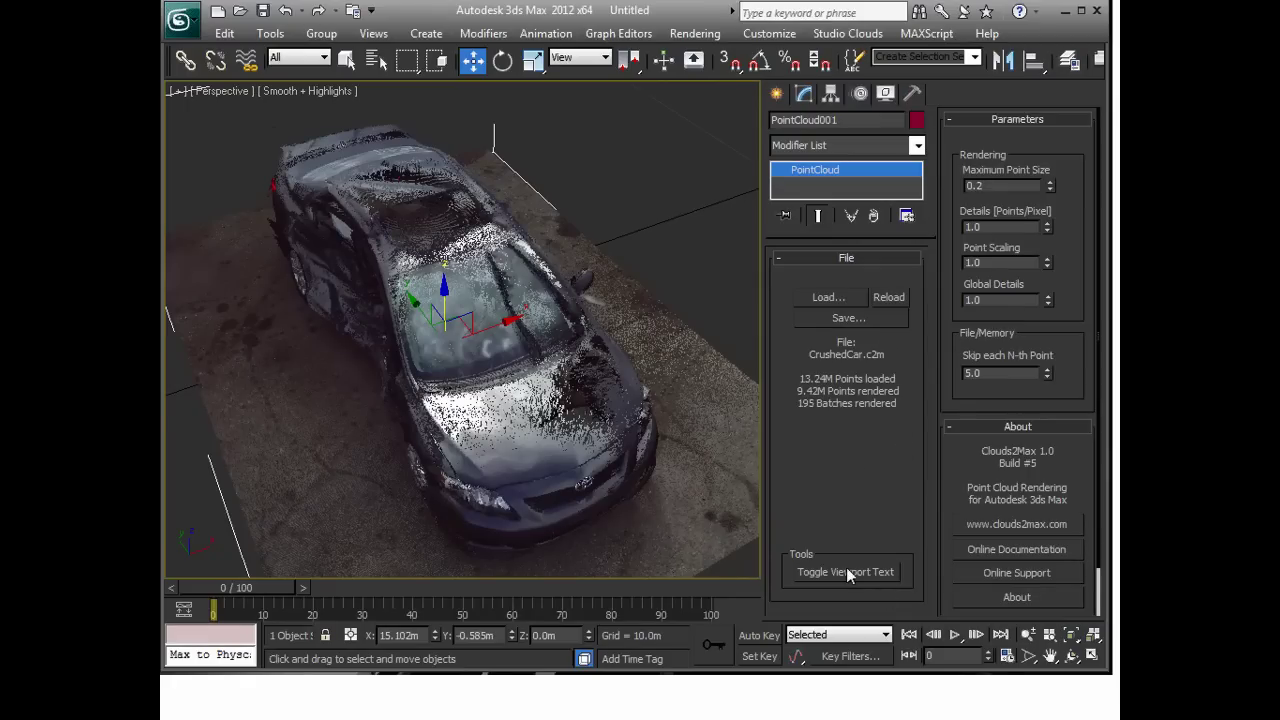
mouse_move(508, 522)
middle_mouse_down("alt")
mouse_move(520, 513)
mouse_move(433, 516)
mouse_move(508, 519)
middle_mouse_up("alt")
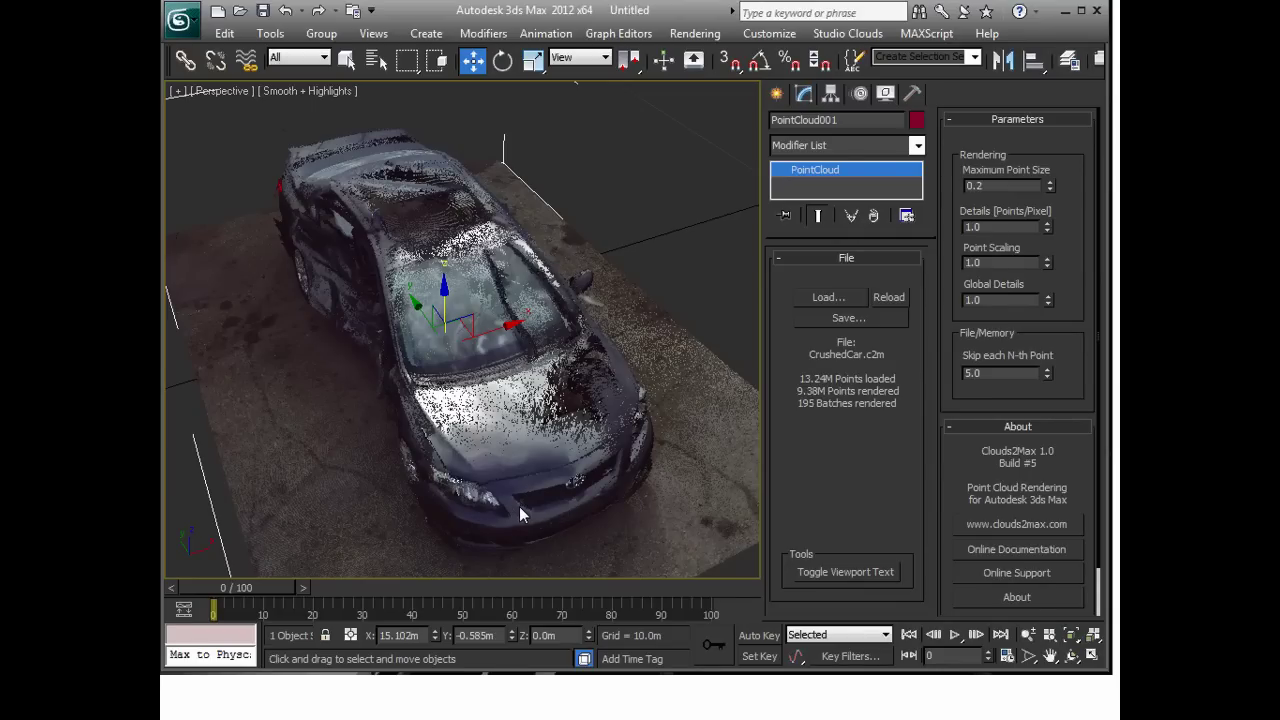
left_click(885, 573)
key("alt+w")
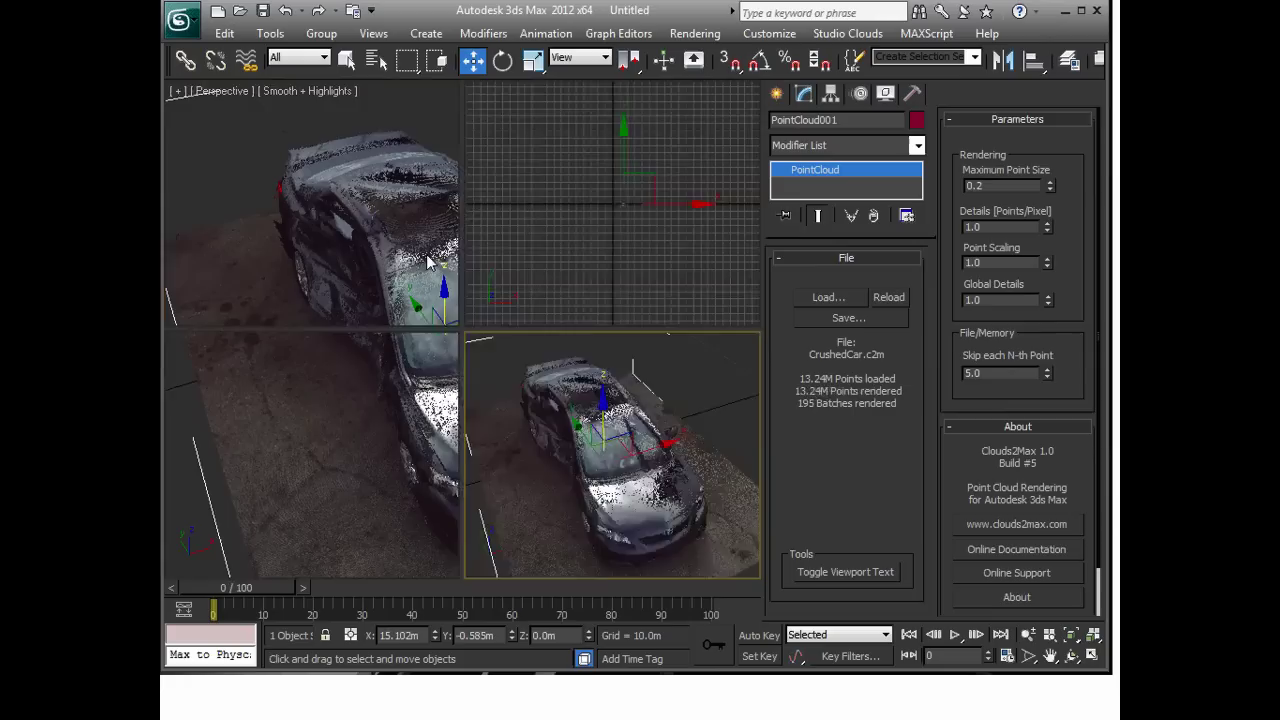
key("alt+w")
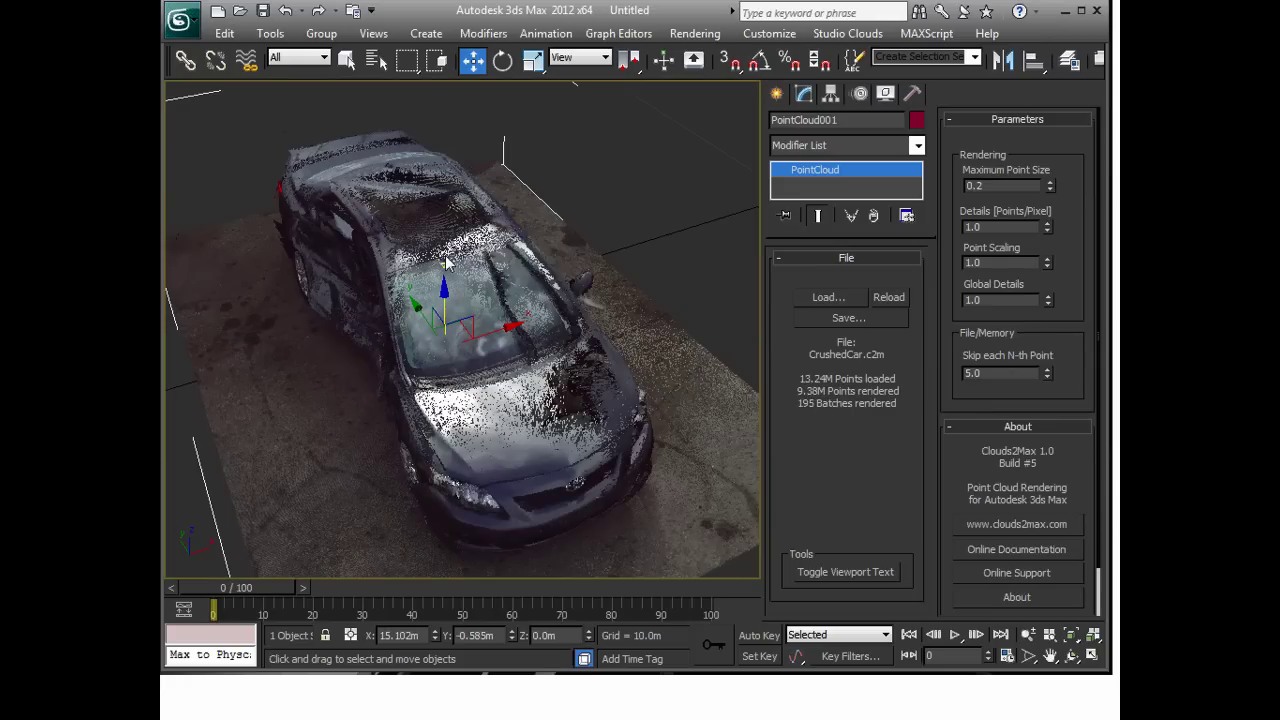
left_click(276, 93)
left_click(216, 95)
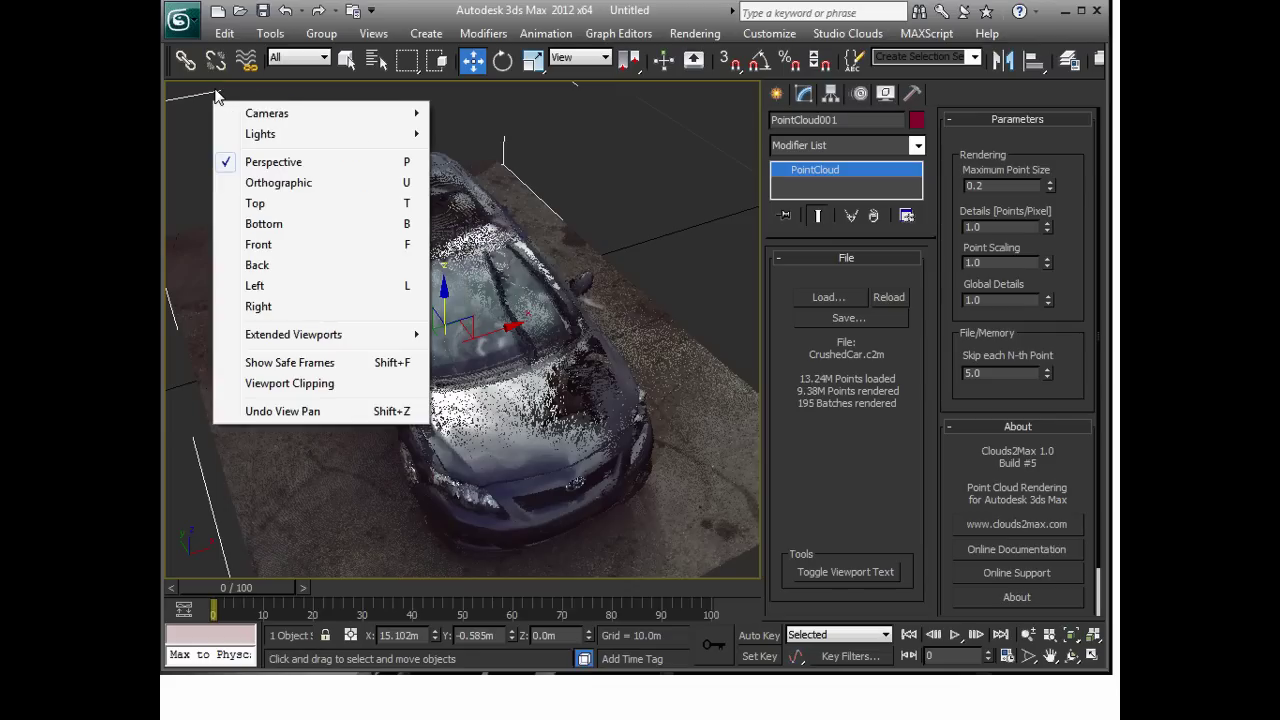
left_click(183, 95)
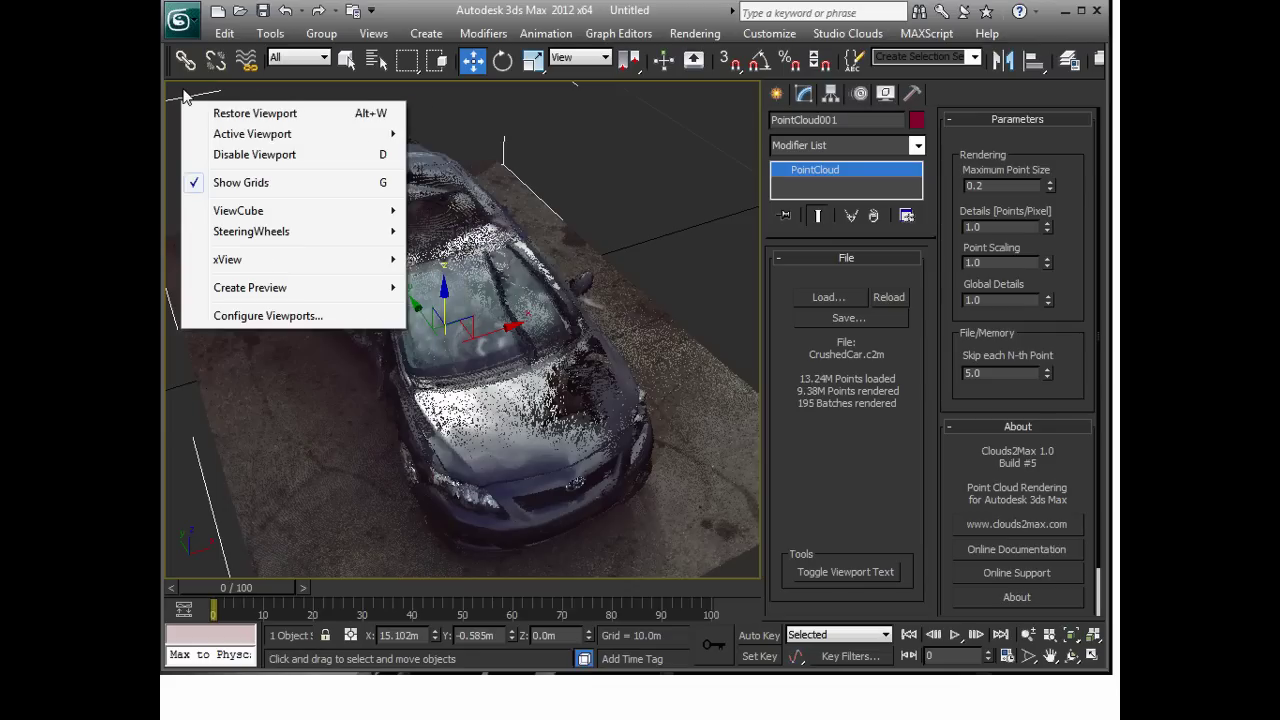
left_click(187, 376)
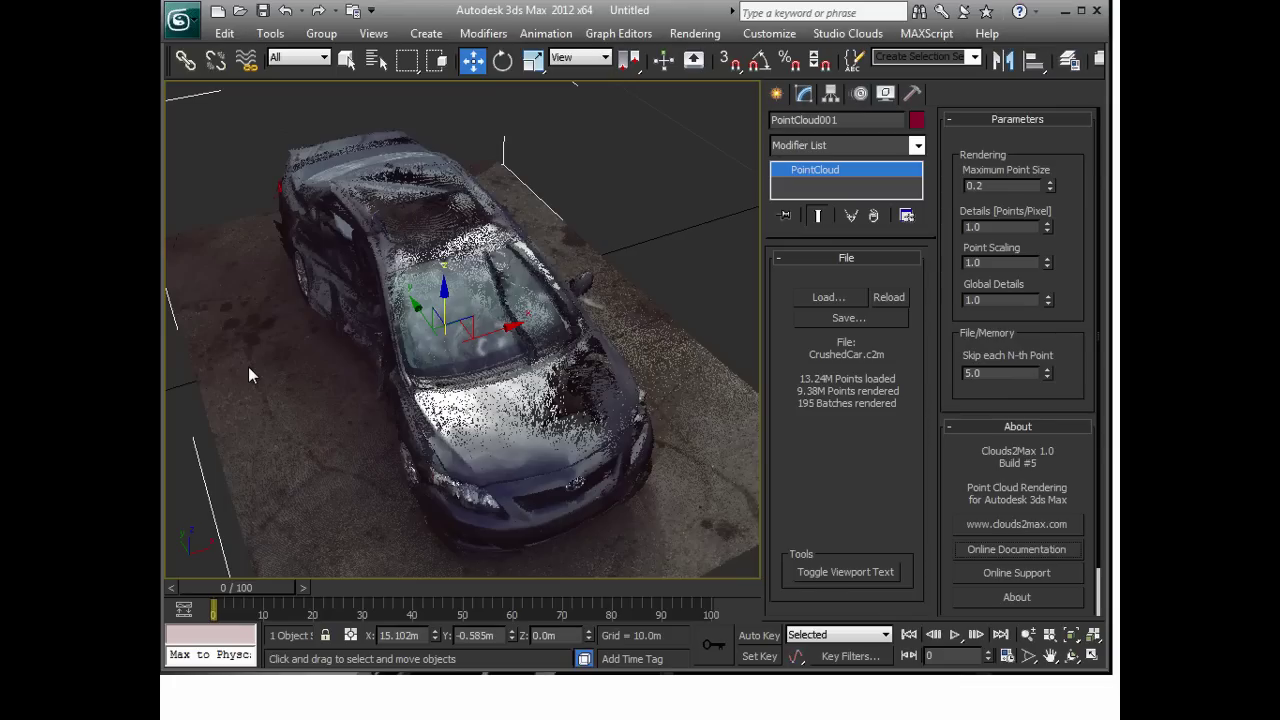
Step: Test Global Details values of 0.1 and 0.01 on the car's point cloud and return the setting to 1.0
left_click(822, 572)
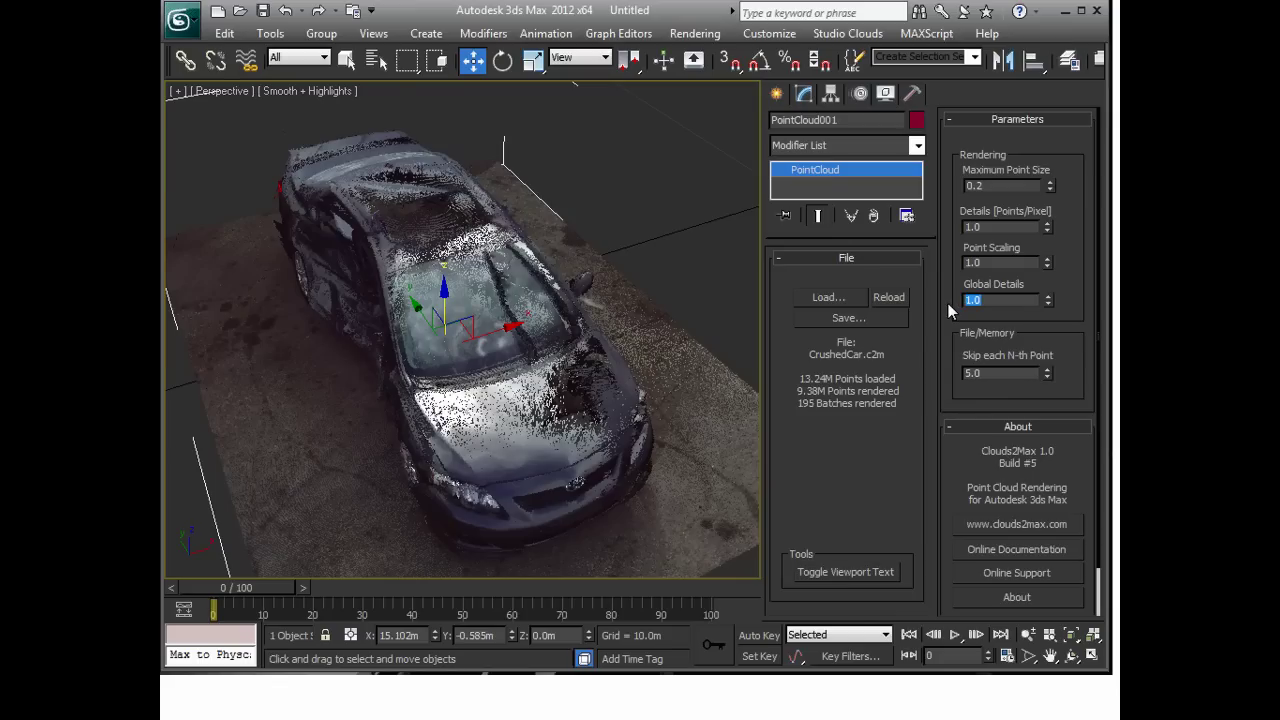
type("0.1")
key("Return")
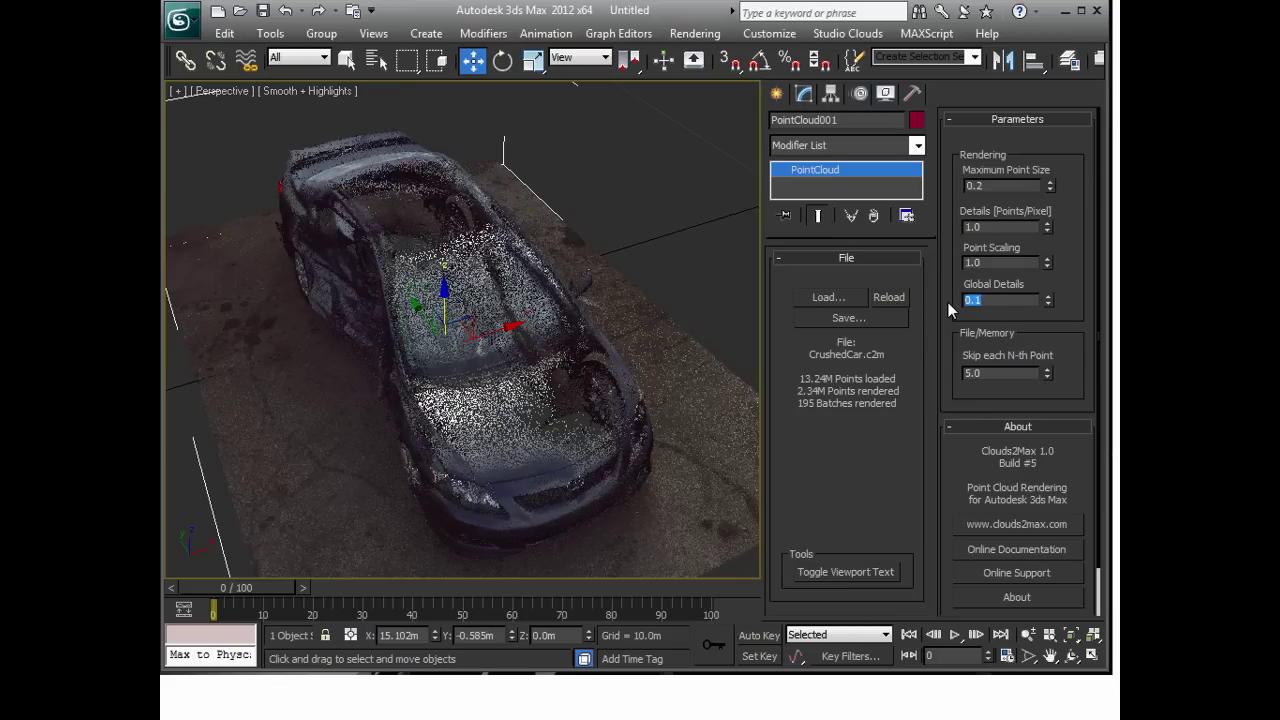
type(".01")
key("Return")
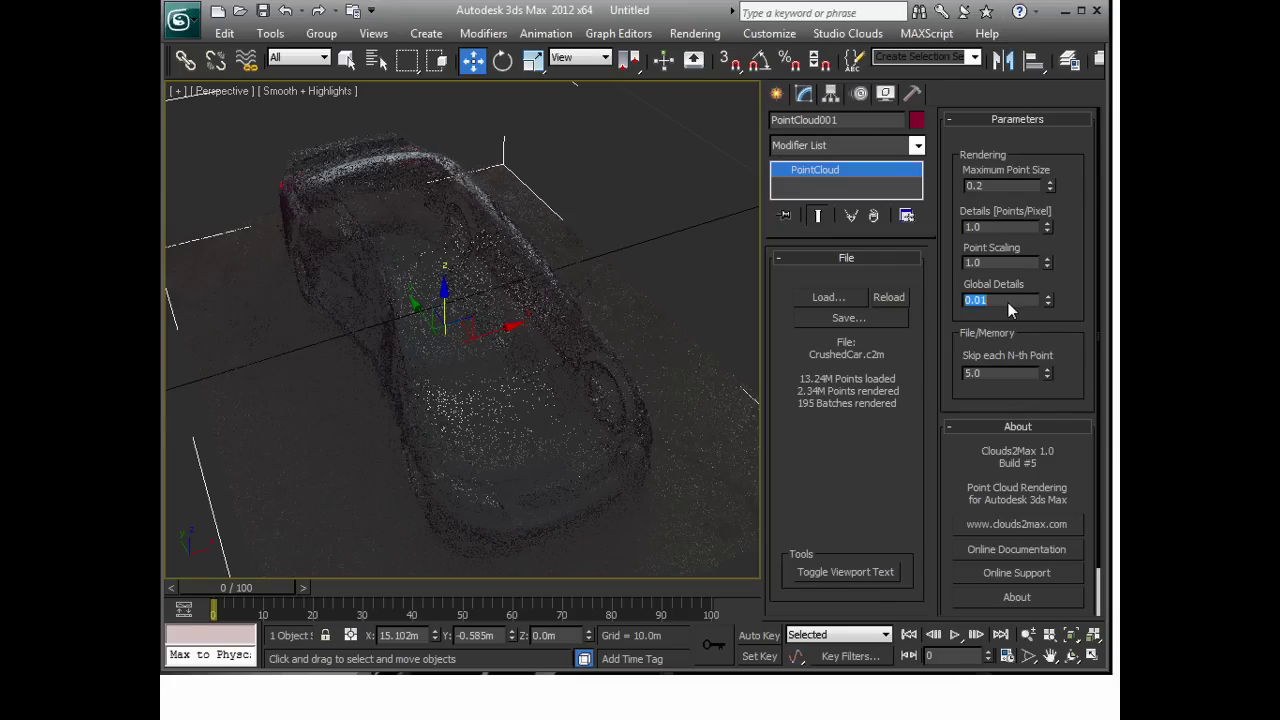
type("1")
key("Return")
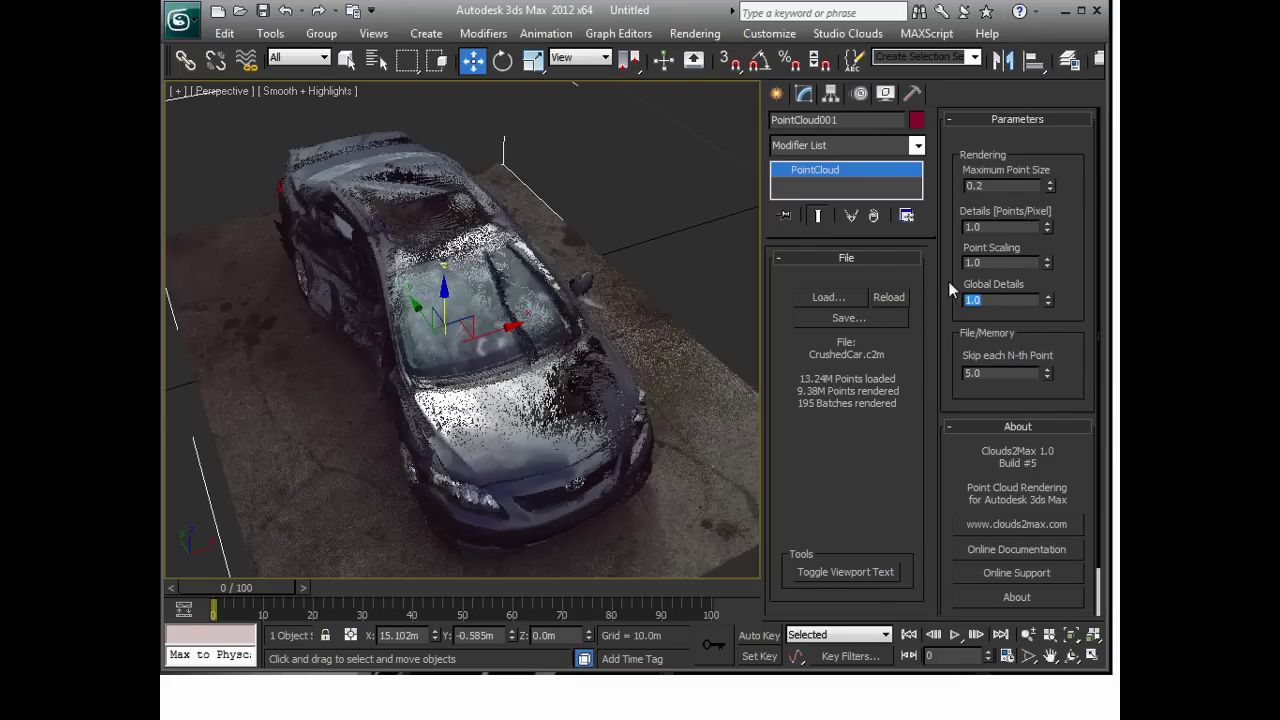
Step: Raise the point cloud's Maximum Point Size to 5.0 and reduce it slightly to 4.9
scroll(428, 365, "up", 6)
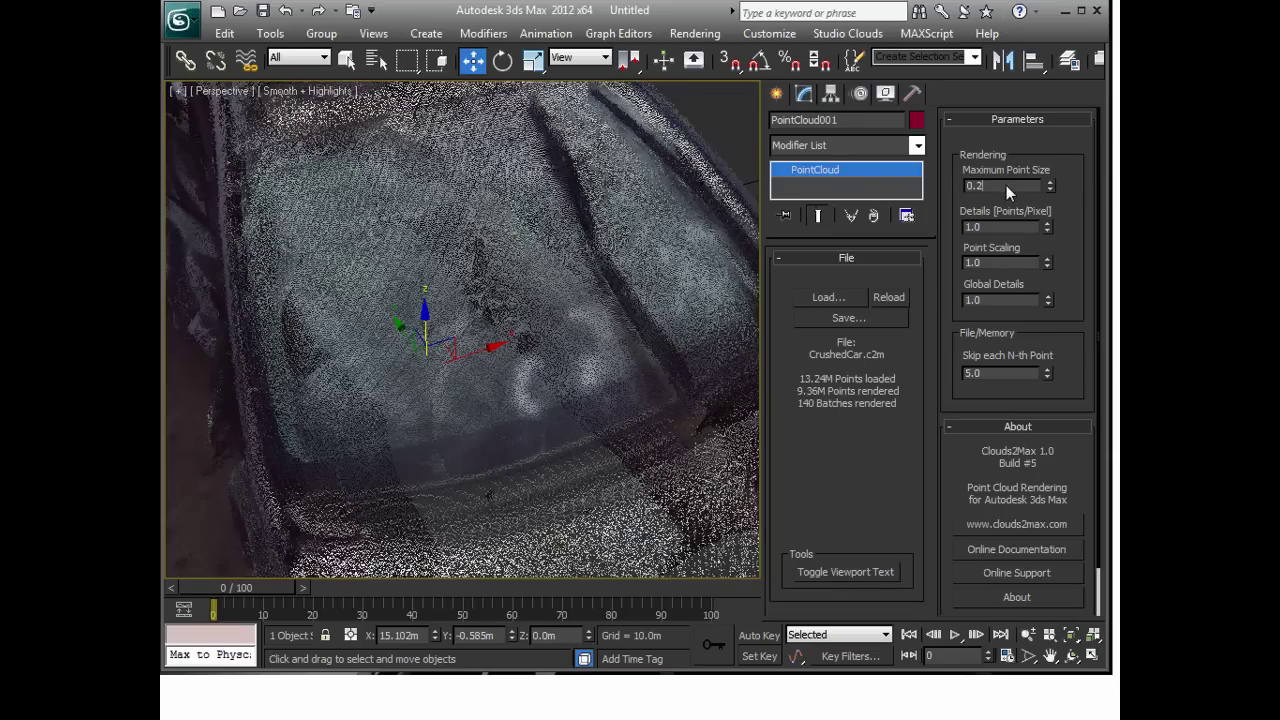
type("5")
key("Return")
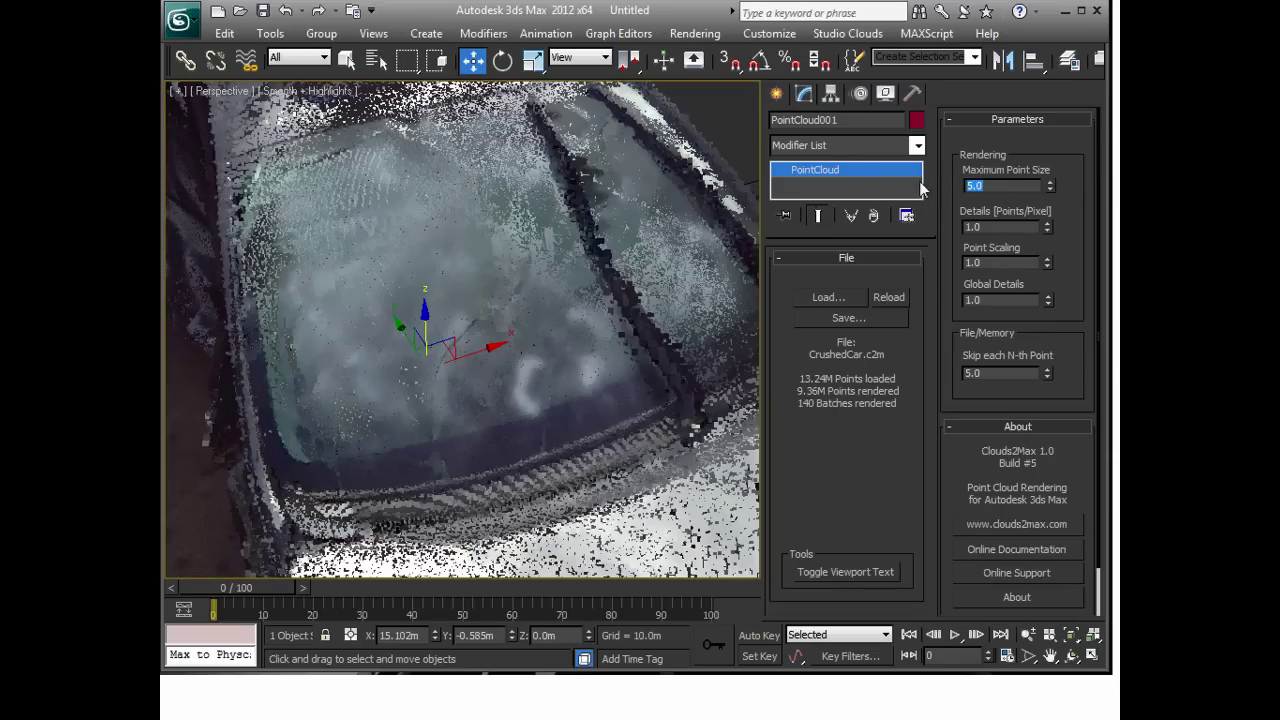
mouse_move(516, 338)
middle_mouse_down("alt")
mouse_move(513, 280)
mouse_move(512, 338)
middle_mouse_up("alt")
scroll(453, 325, "down", 5)
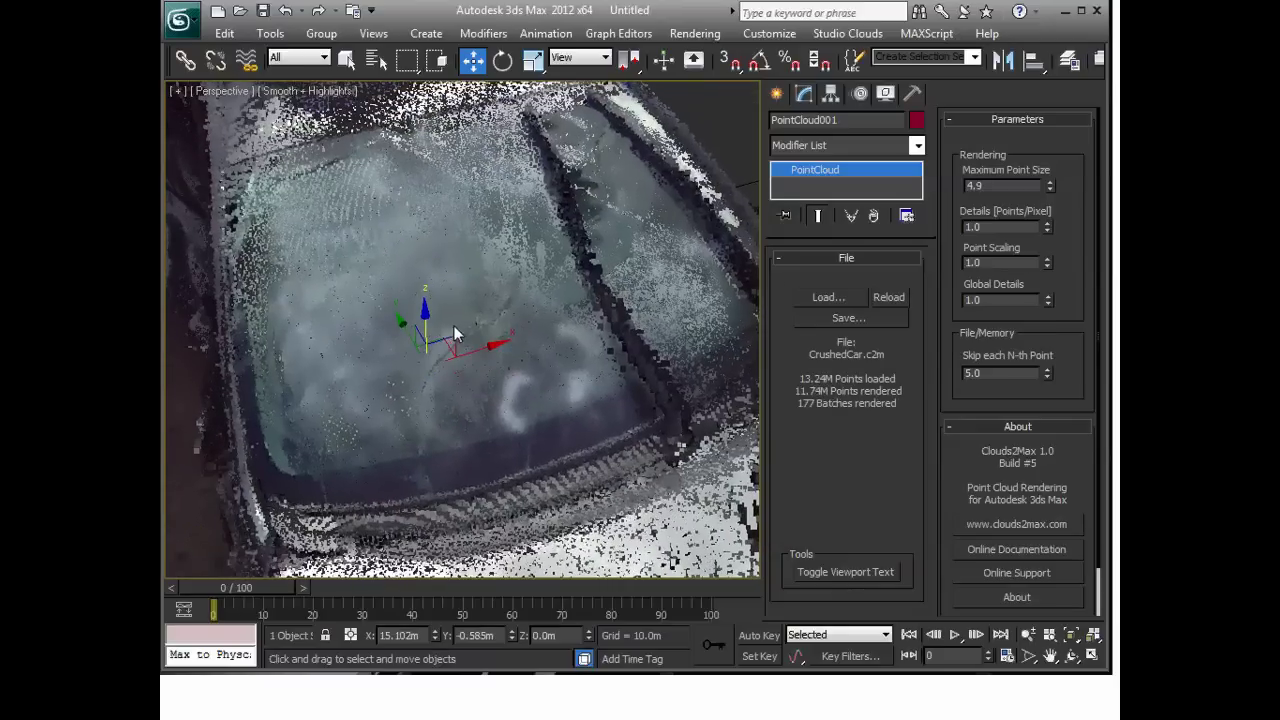
middle_click_drag(427, 347, 530, 328, "alt")
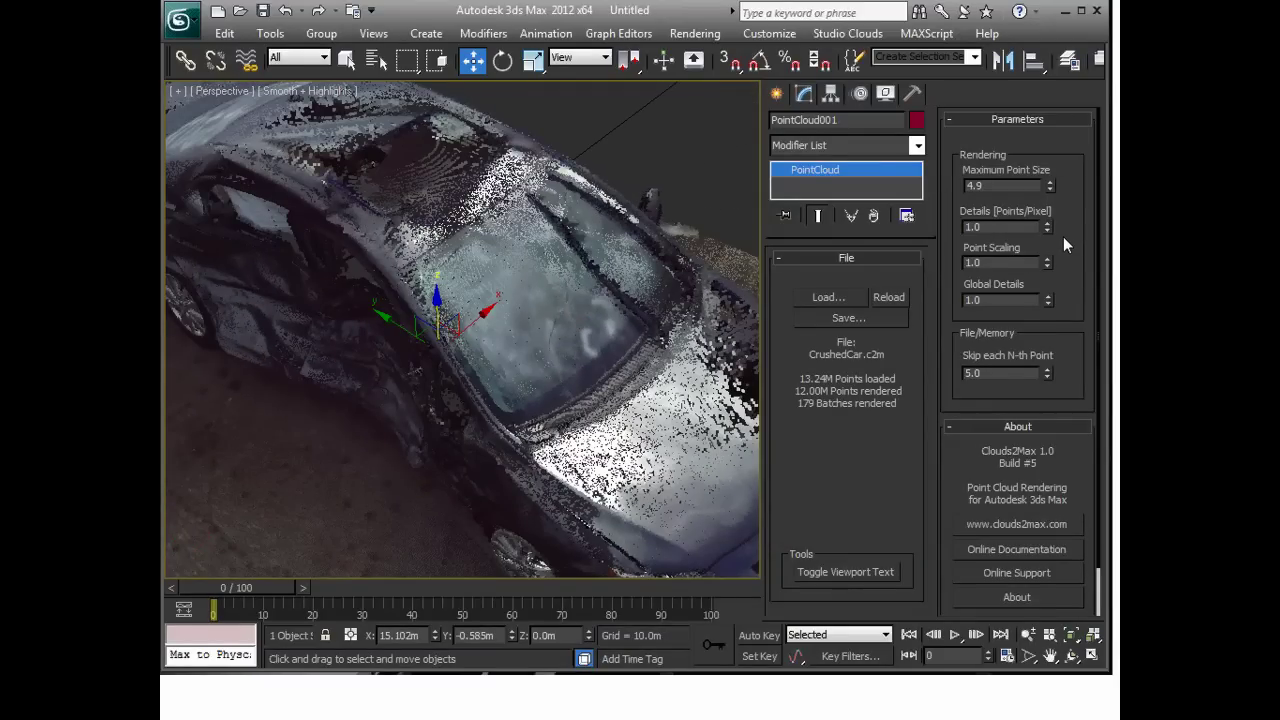
left_click_drag(964, 373, 1025, 372)
scroll(468, 331, "down", 3)
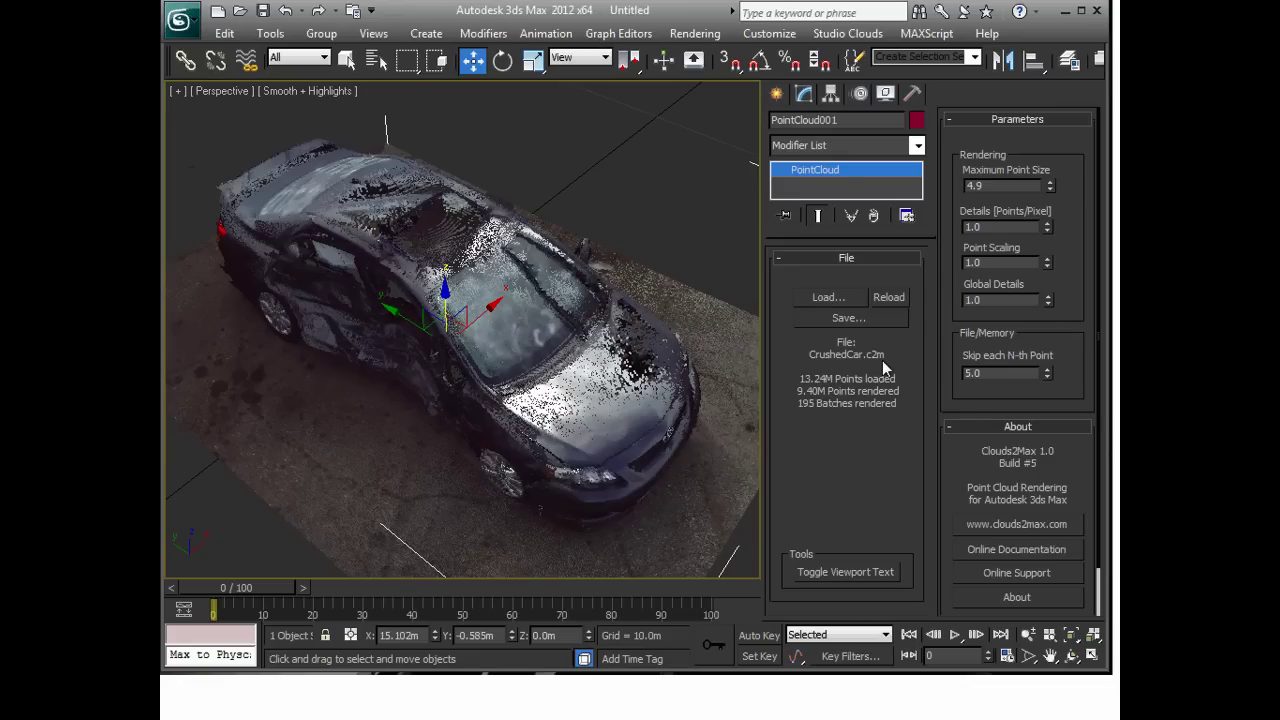
double_click(967, 376)
scroll(1055, 446, "down", 2)
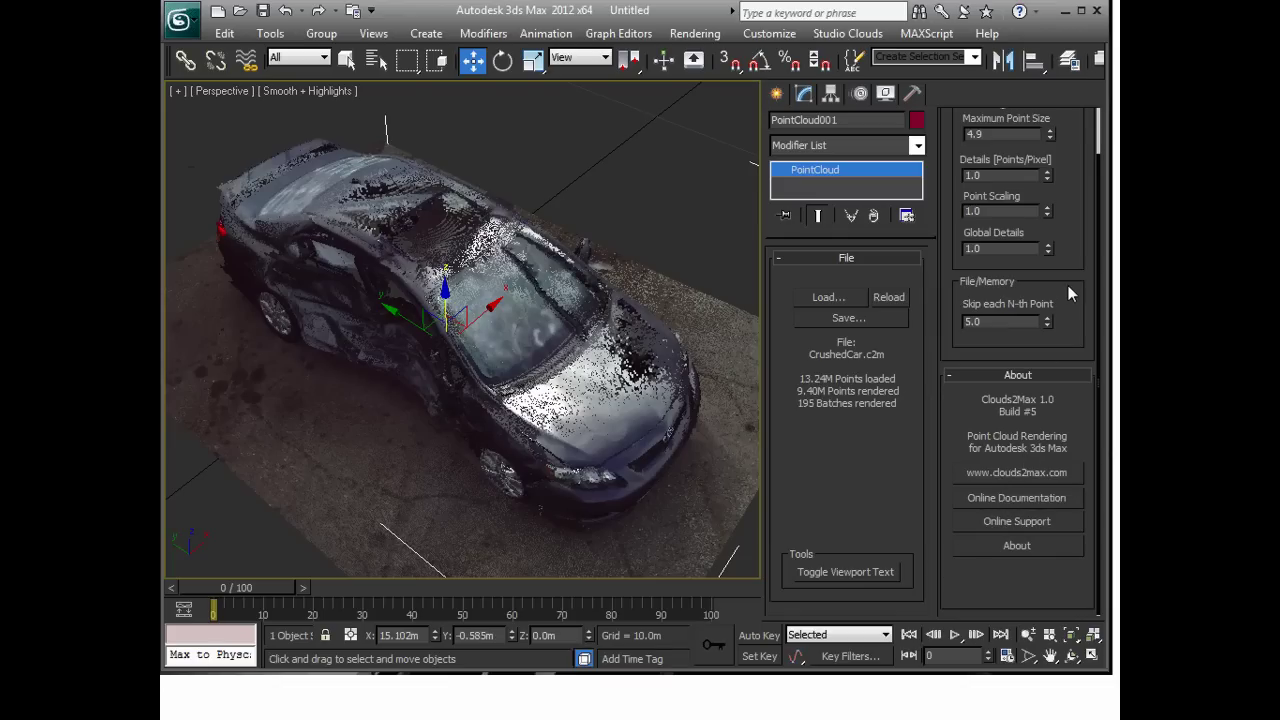
scroll(1068, 285, "up", 2)
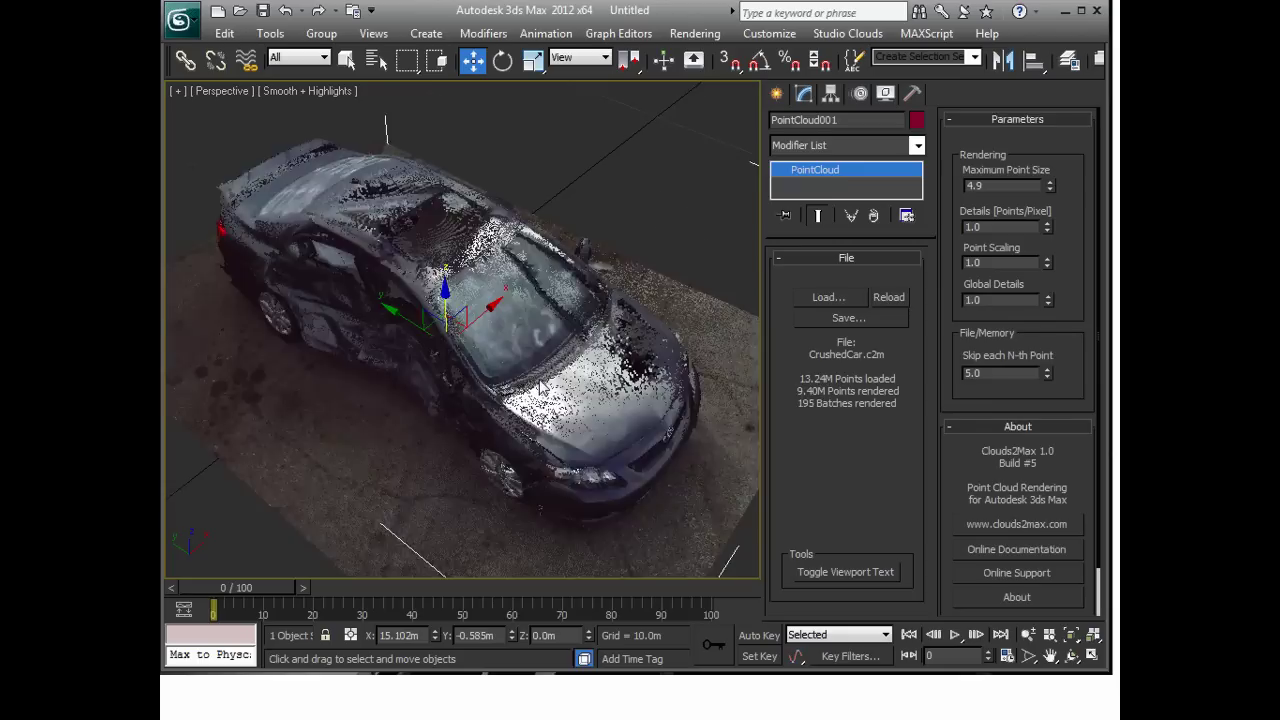
Step: Create a Clouds2Max LimitBox helper over the crushed car's point cloud
scroll(540, 388, "down", 3)
left_click(776, 94)
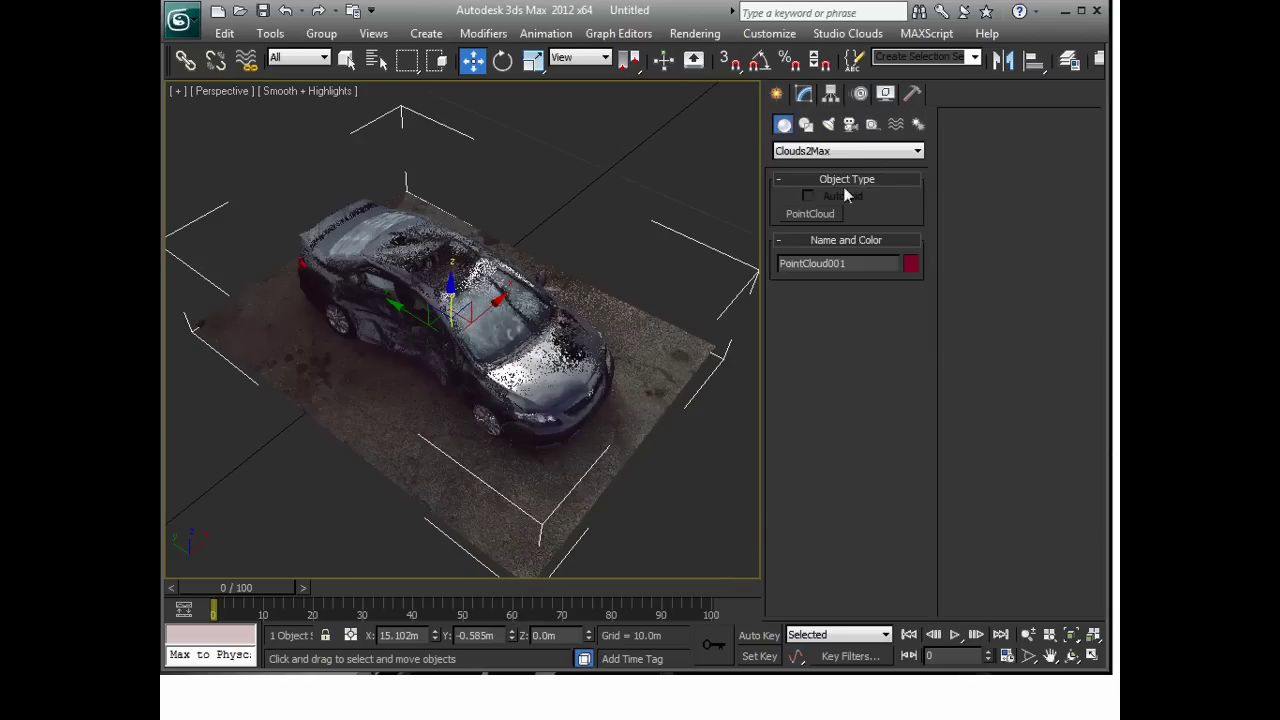
left_click(872, 124)
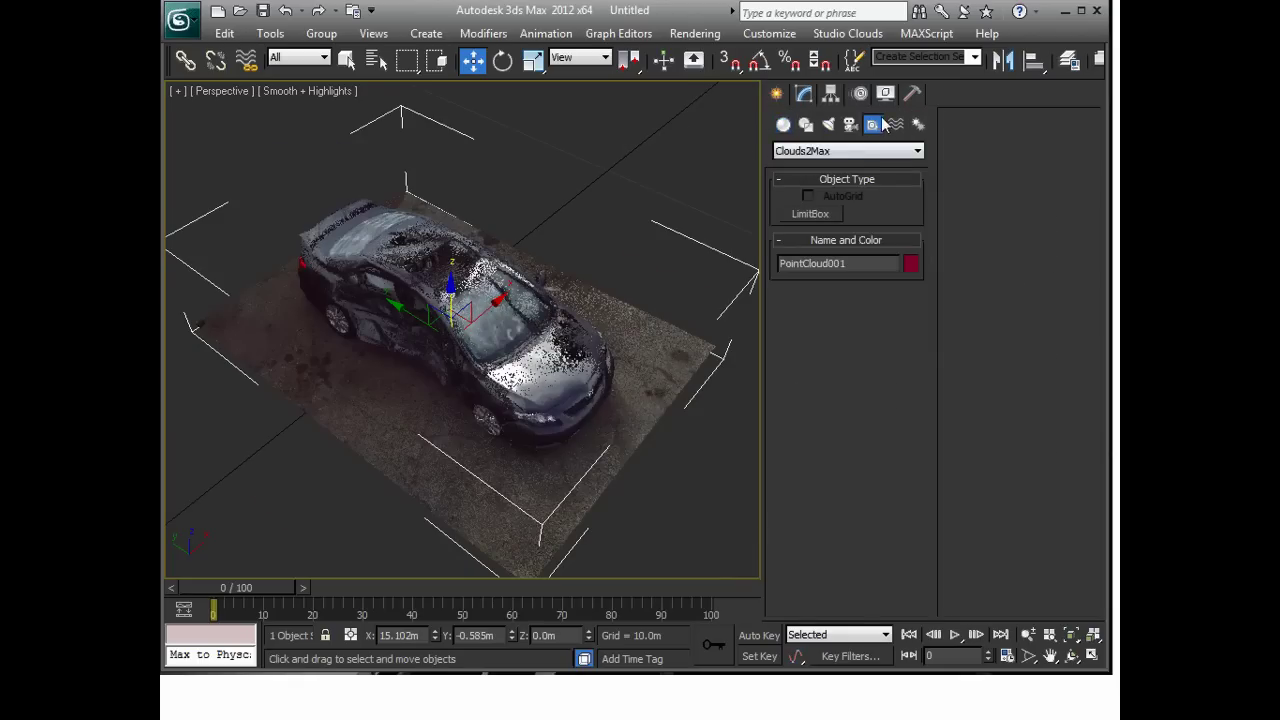
left_click(833, 150)
left_click(809, 277)
left_click(811, 214)
scroll(558, 365, "down", 4)
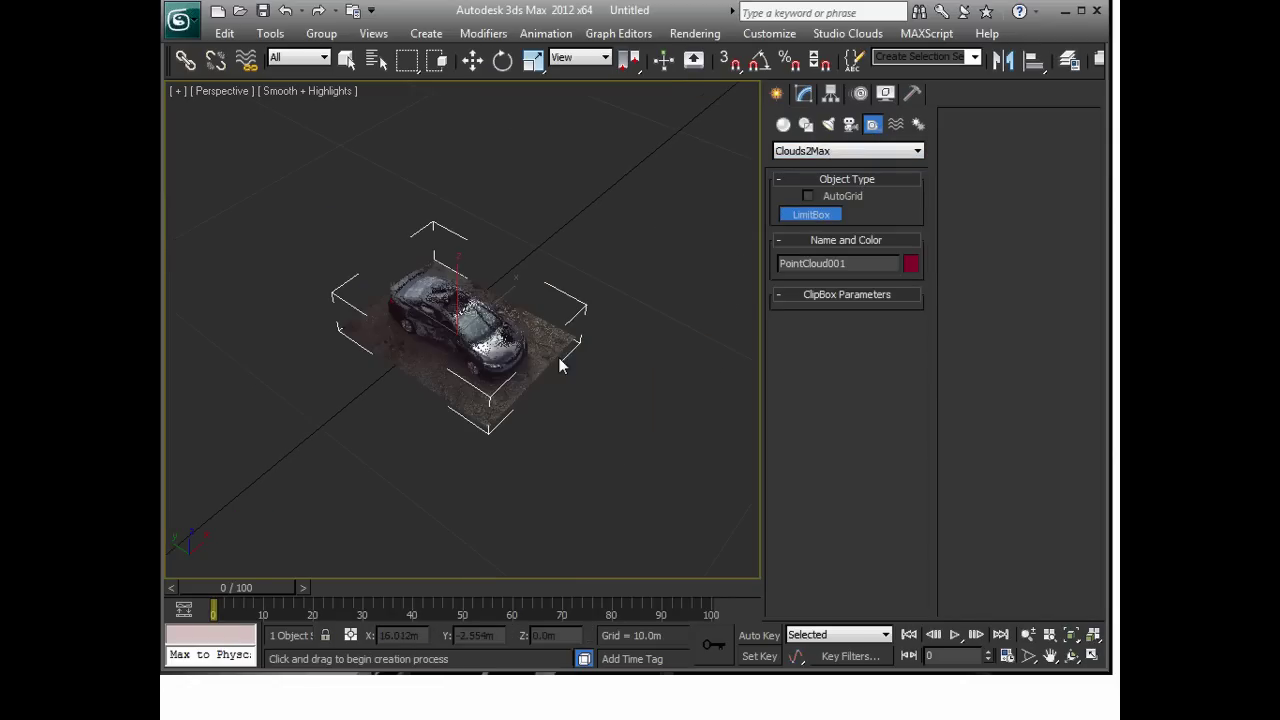
left_click_drag(468, 336, 568, 418)
Step: Scale the limit box along X to about 14.5% so that it clips the car to a narrow slice
middle_click_drag(531, 404, 410, 368, "alt")
scroll(497, 382, "up", 3)
scroll(505, 381, "down", 1)
right_click(410, 368)
left_click_drag(388, 364, 719, 282)
scroll(594, 363, "up", 5)
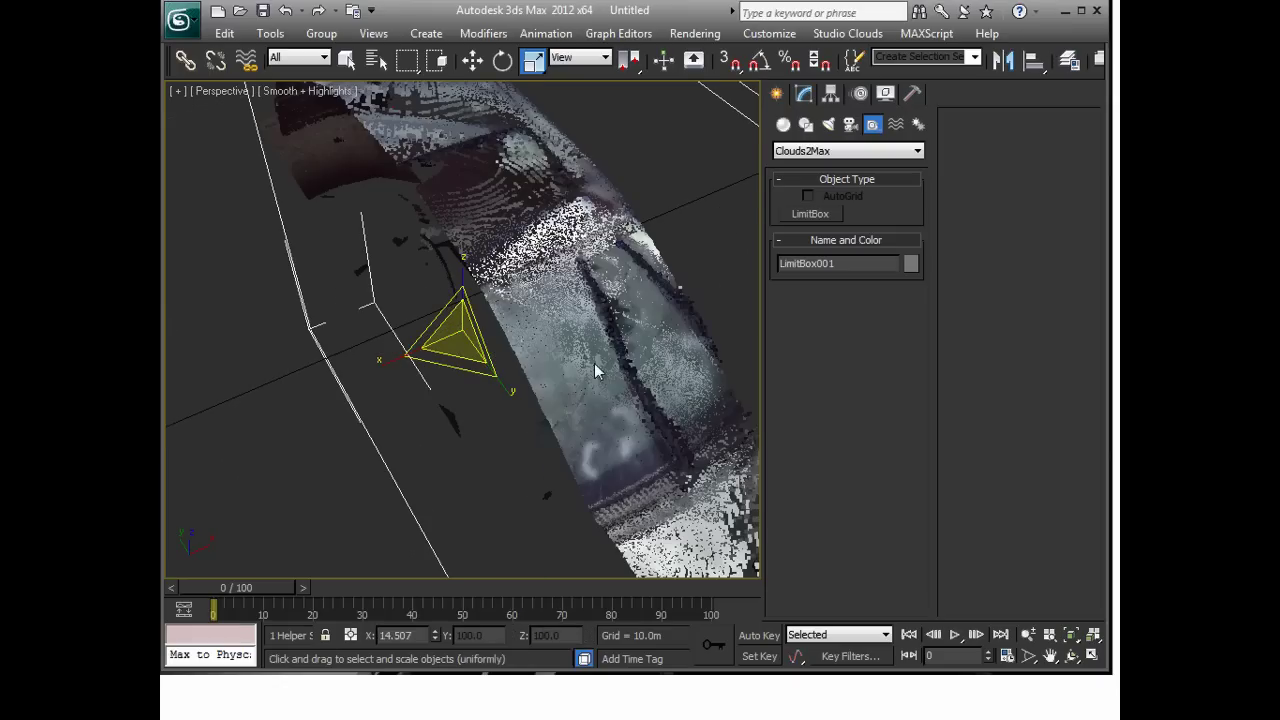
Step: Rescale the limit box to about 29% in X and 68% in Y to change how much of the car it clips
scroll(588, 367, "down", 3)
key("r")
middle_click_drag(600, 378, 500, 412, "alt")
key("r")
key("r")
left_click_drag(528, 395, 513, 374)
scroll(514, 382, "down", 2)
key("r")
middle_click_drag(515, 393, 575, 397, "alt")
scroll(538, 379, "up", 3)
scroll(540, 388, "down", 2)
key("r")
scroll(480, 389, "down", 2)
key("r")
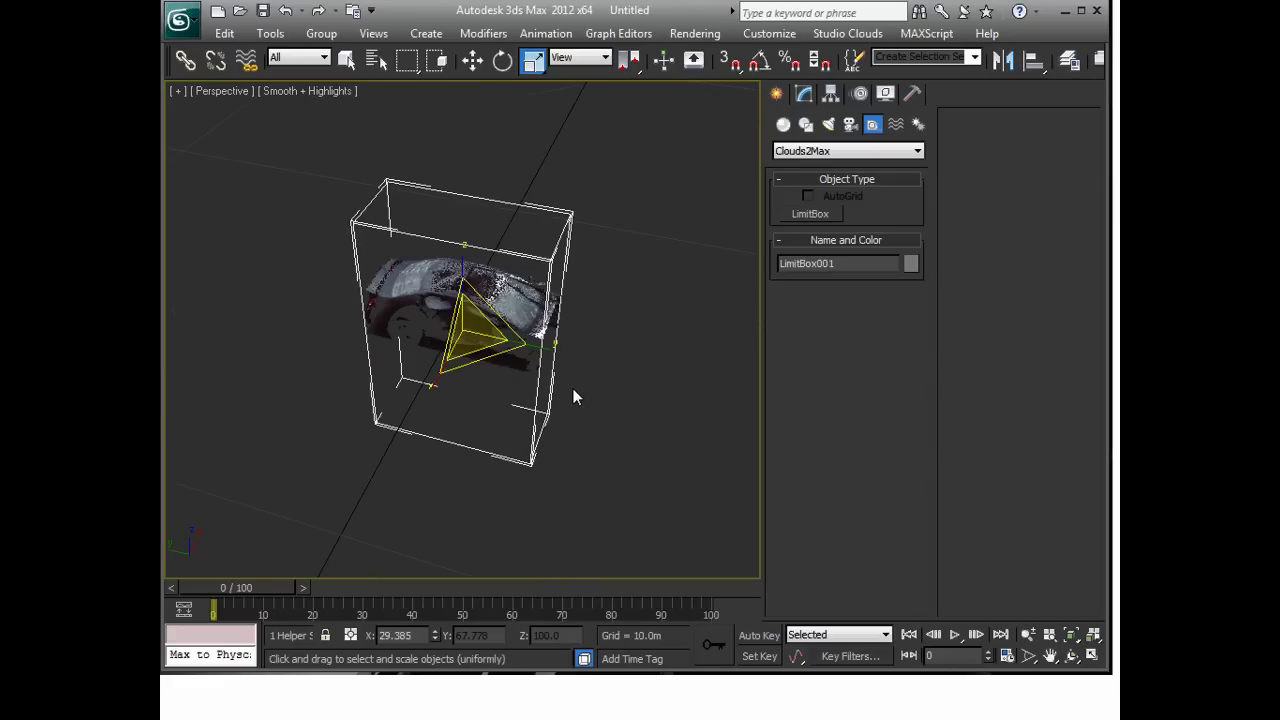
Step: Move the limit box down to about -0.565 m on Z and delete it
key("w")
mouse_move(463, 280)
left_mouse_down()
mouse_move(465, 412)
mouse_move(469, 292)
left_mouse_up()
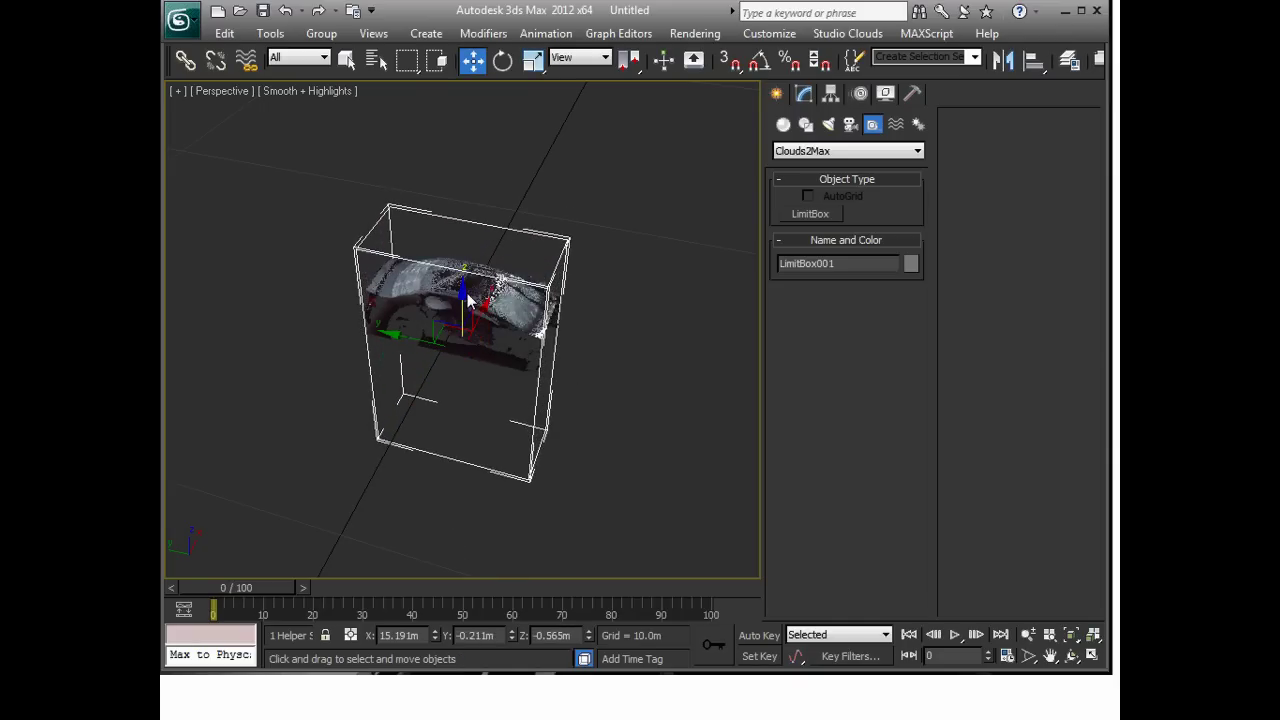
middle_click_drag(470, 290, 477, 315, "alt")
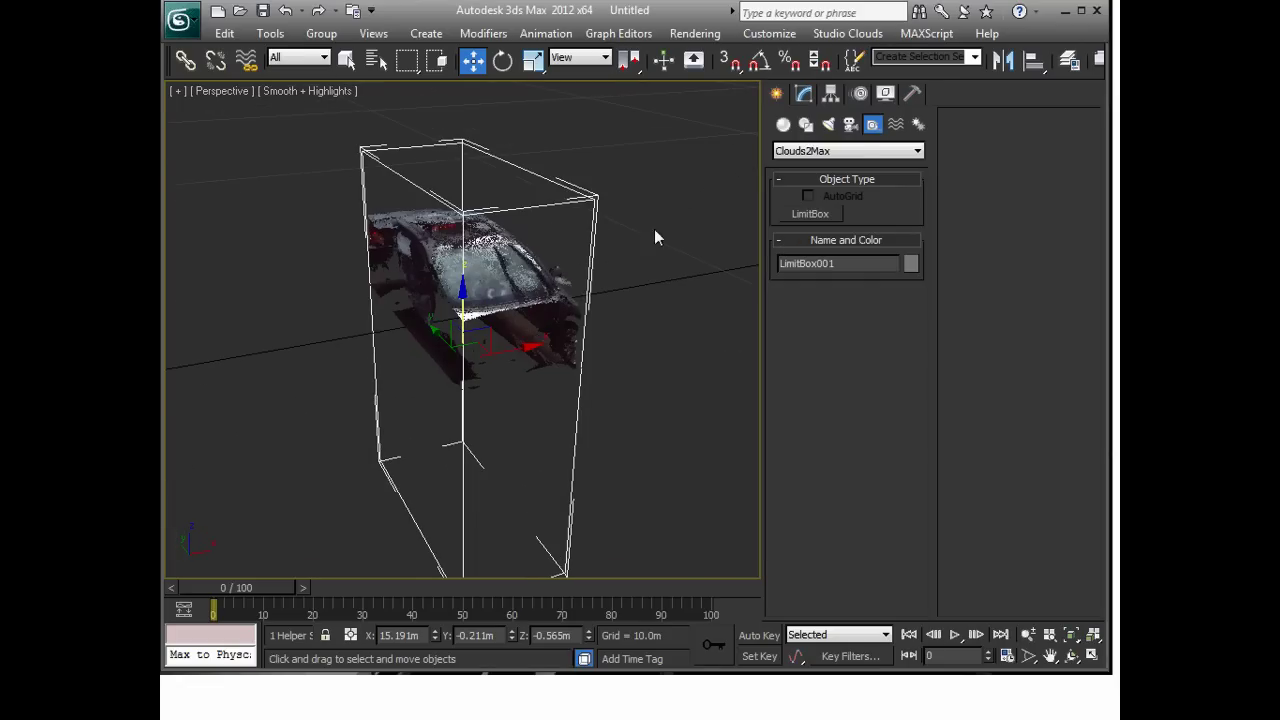
key("Delete")
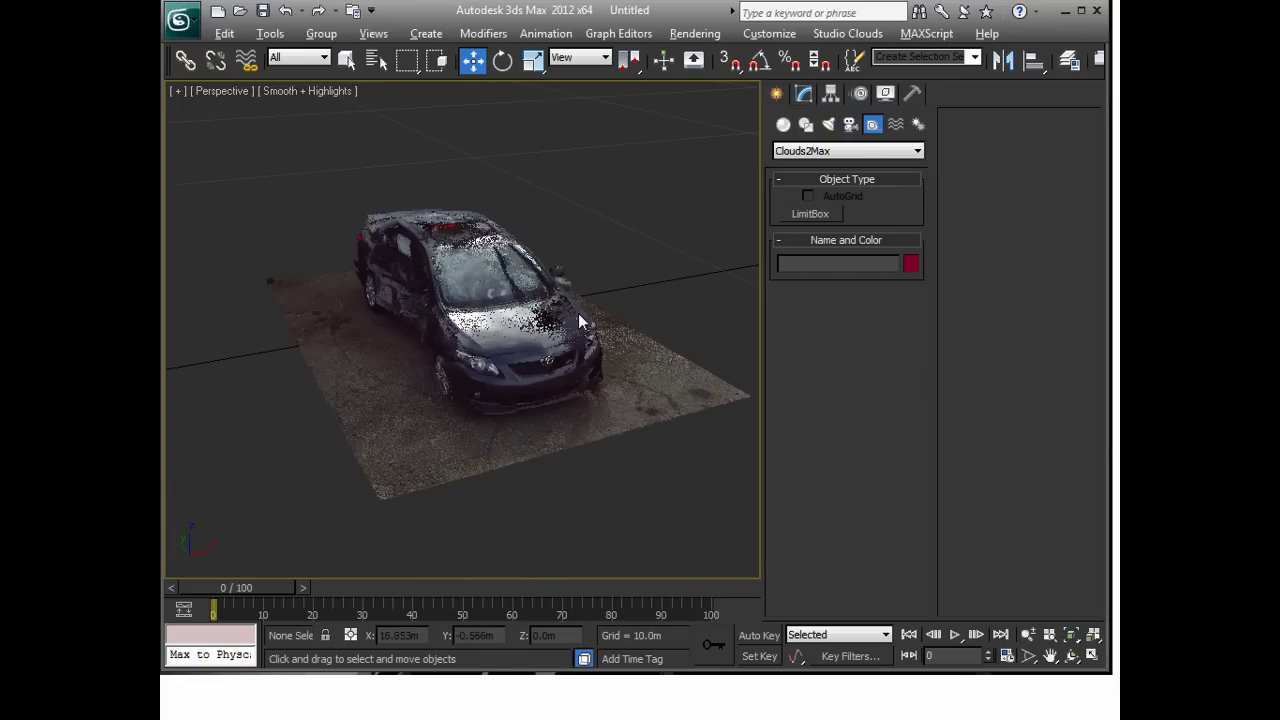
Step: Turn on 3D snapping over the car's point cloud and check the Clouds2Max snap type in the grid and snap settings
middle_click_drag(578, 313, 561, 340, "alt")
scroll(561, 340, "up", 6)
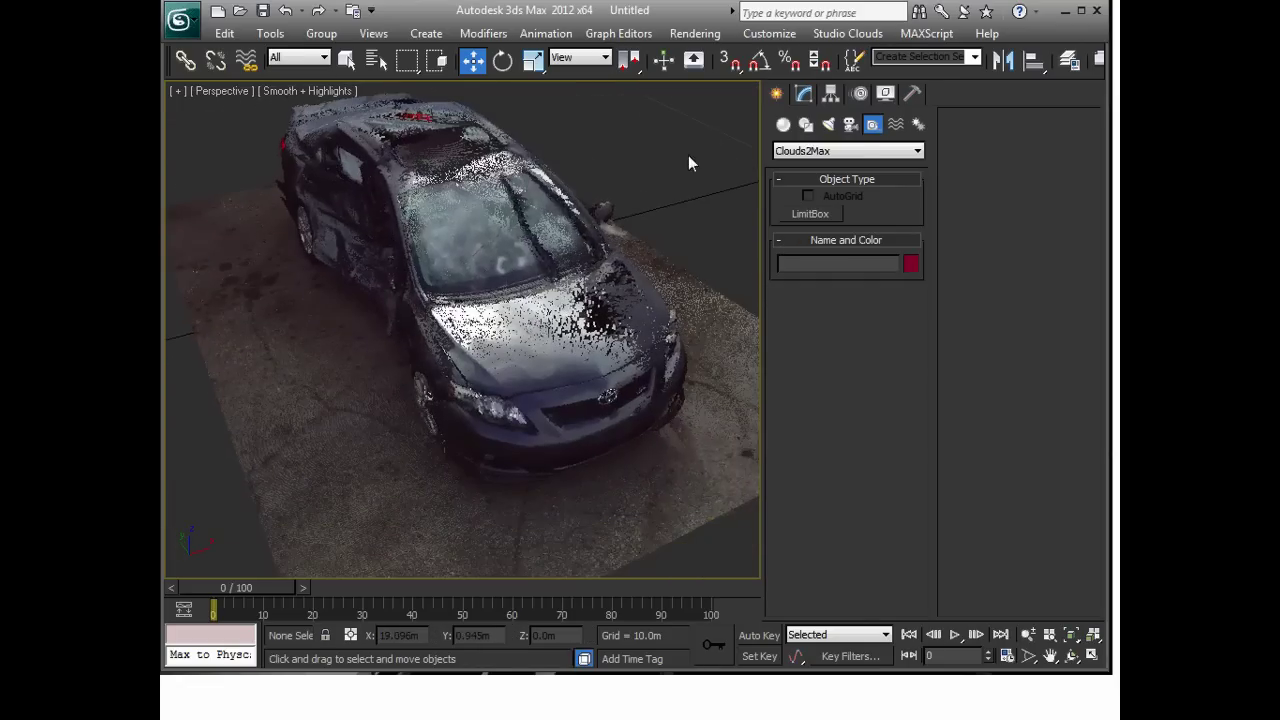
left_click(729, 62)
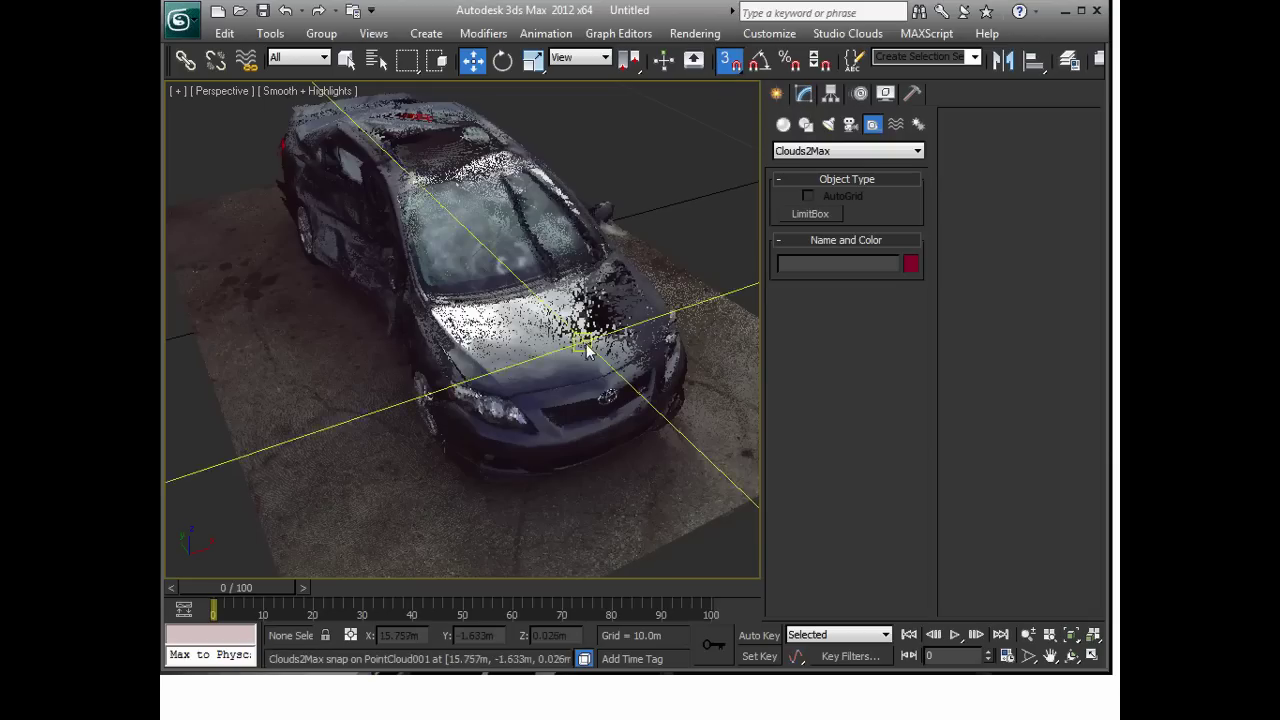
right_click(729, 62)
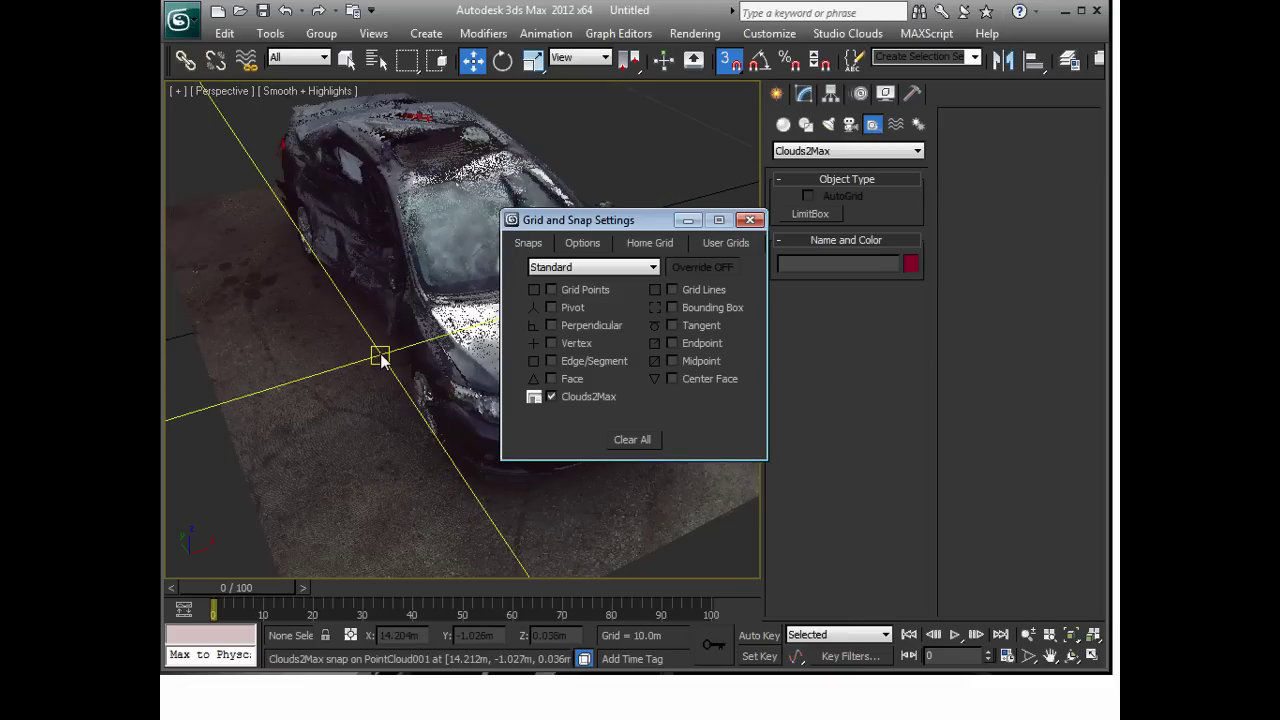
left_click(749, 222)
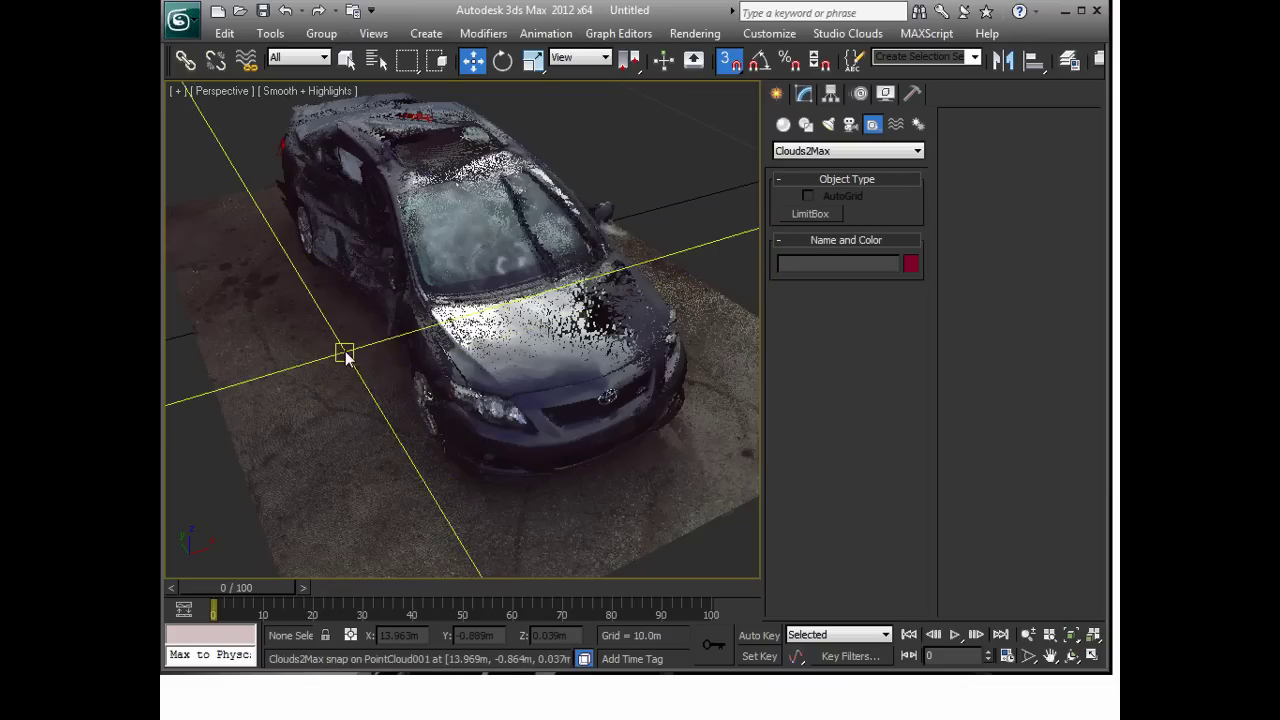
Step: Draw a long four-sided outline with the Line spline, snapping its corners to the ground points along the car's damaged side
left_click(806, 124)
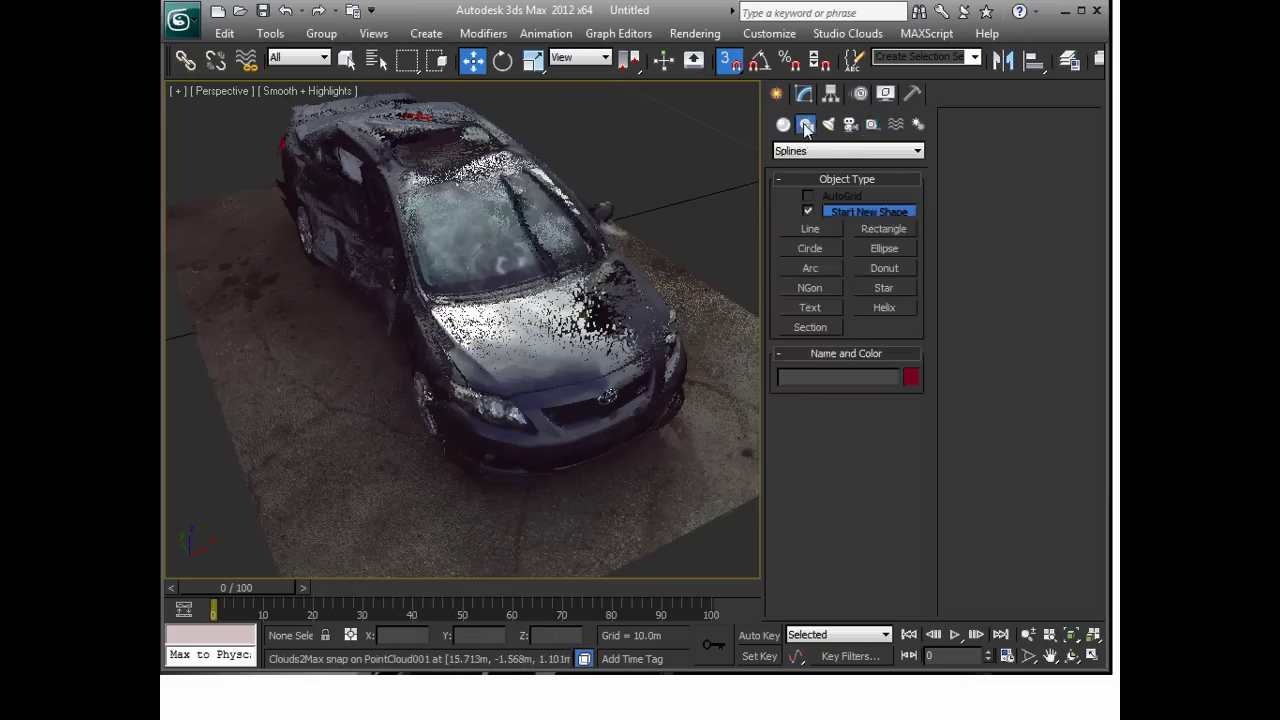
left_click(806, 229)
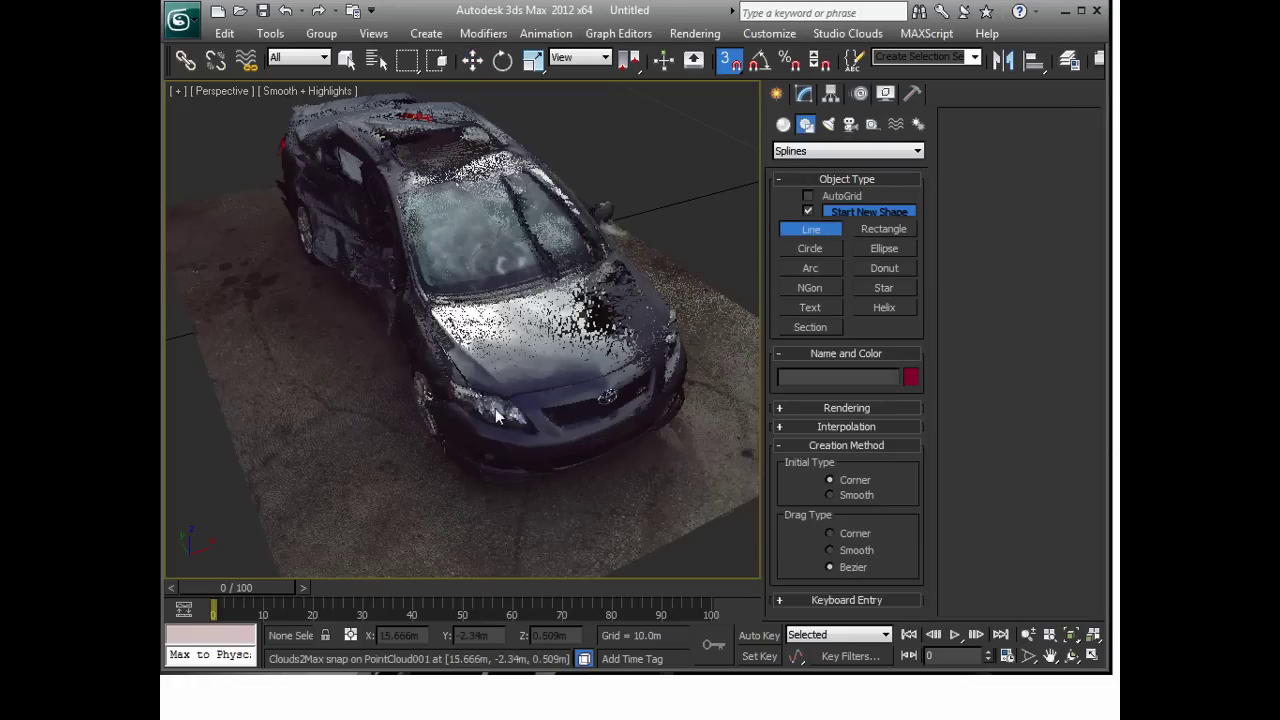
left_click(200, 232)
left_click(354, 558)
left_click(455, 520)
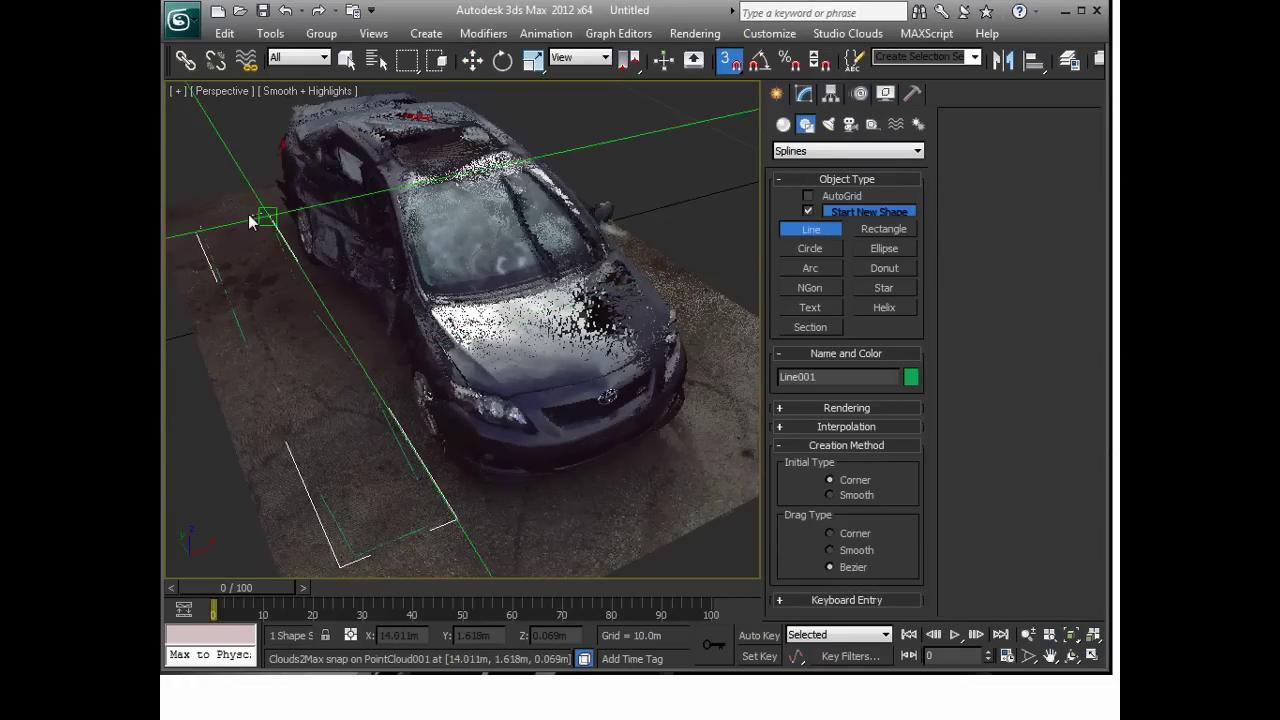
right_click(207, 234)
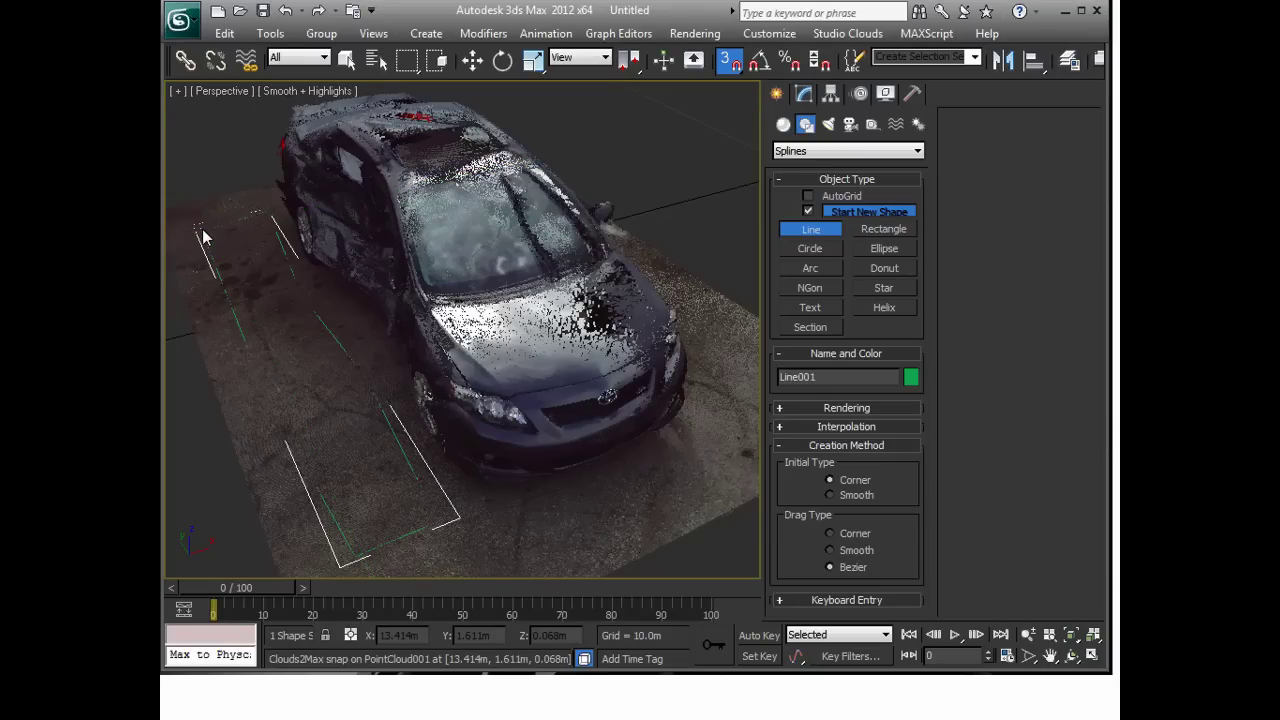
key("w")
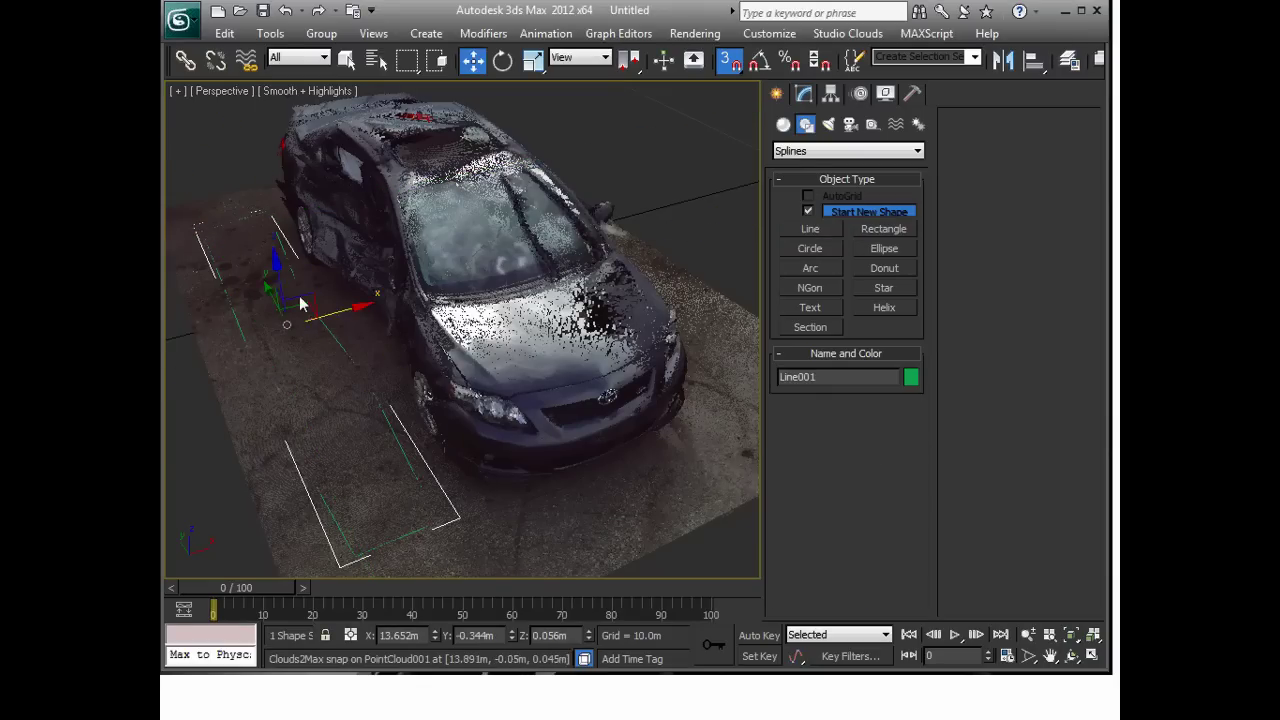
Step: Turn off snapping, raise the outline to about 1.269 m on Z to inspect it, and delete it
left_click(730, 60)
left_click_drag(278, 278, 253, 157)
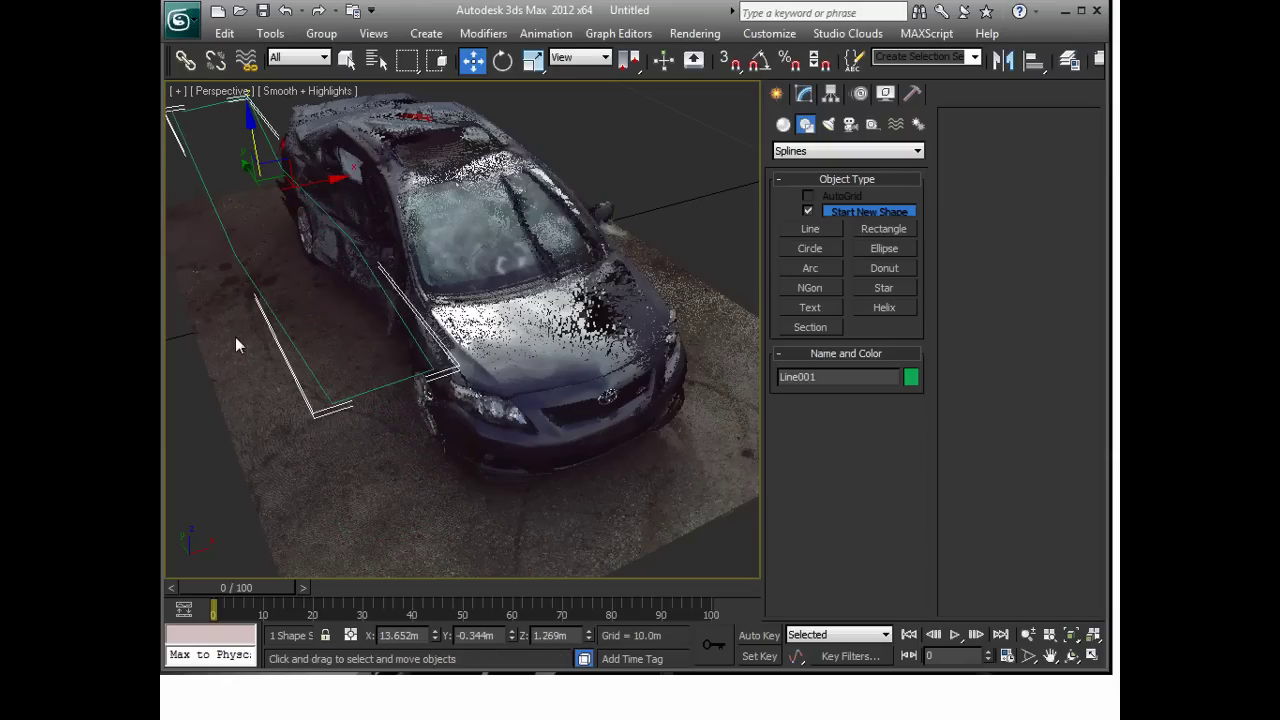
middle_click_drag(294, 234, 411, 310, "alt")
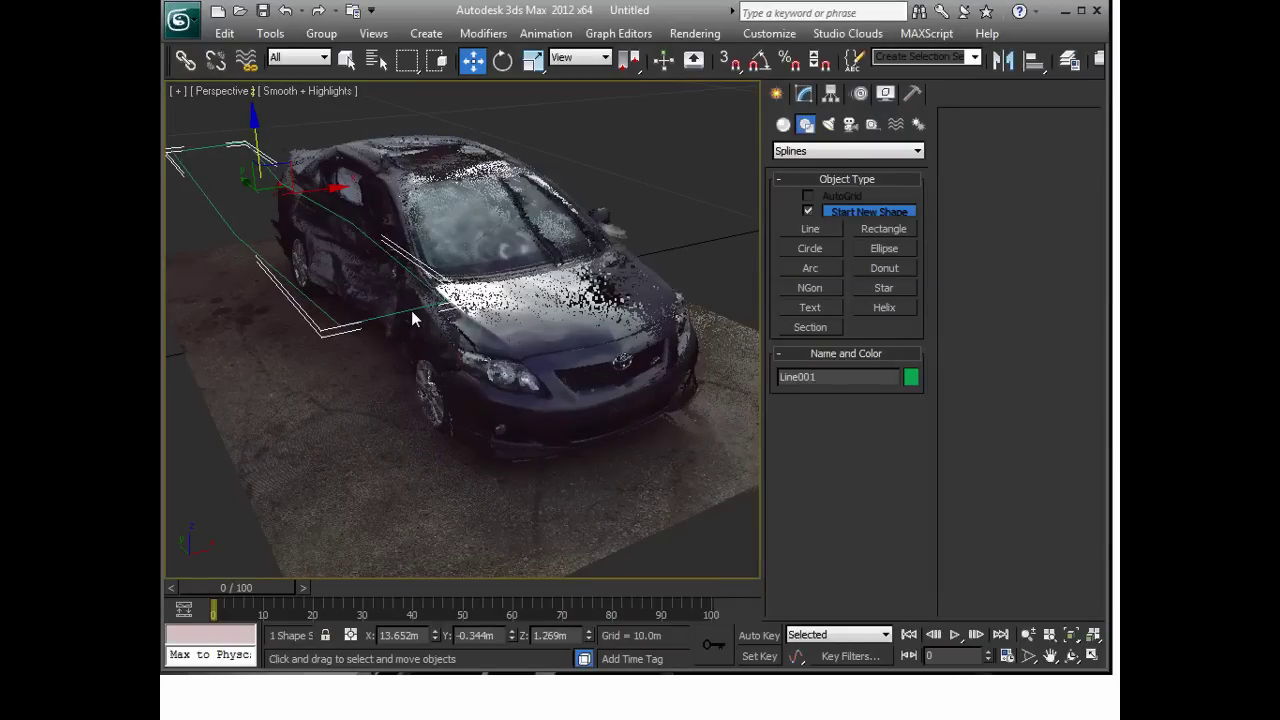
key("Delete")
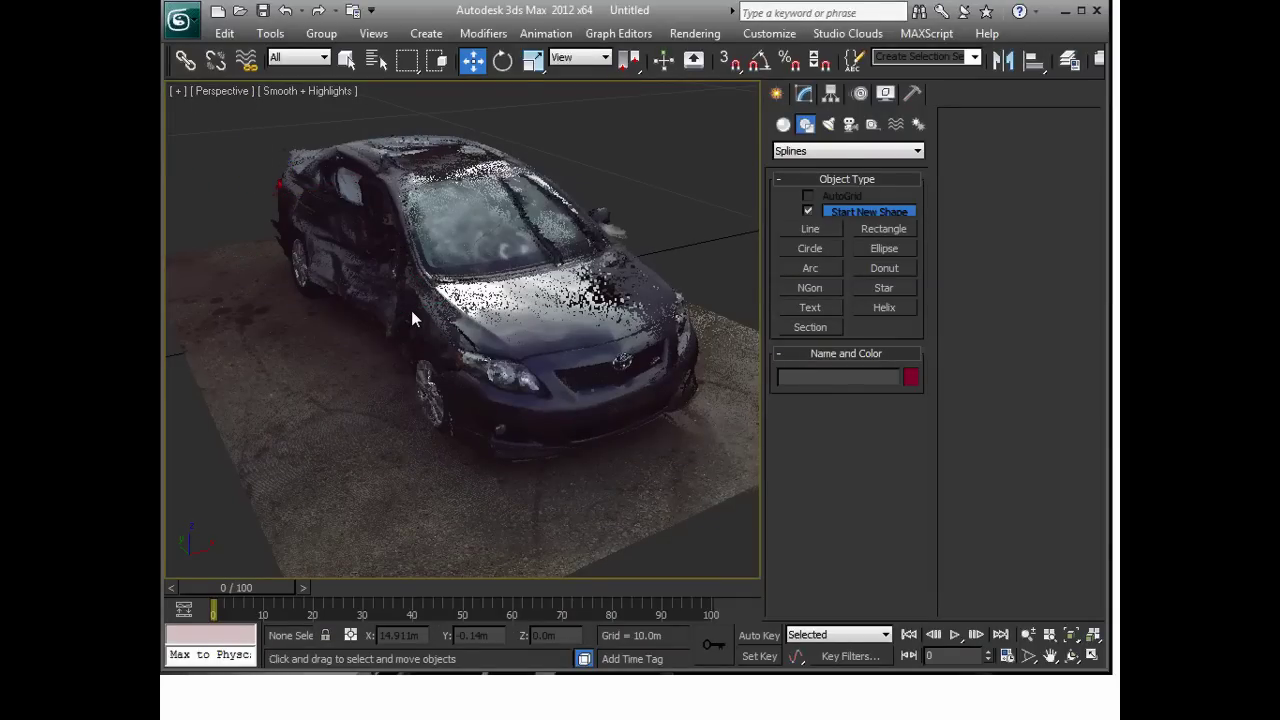